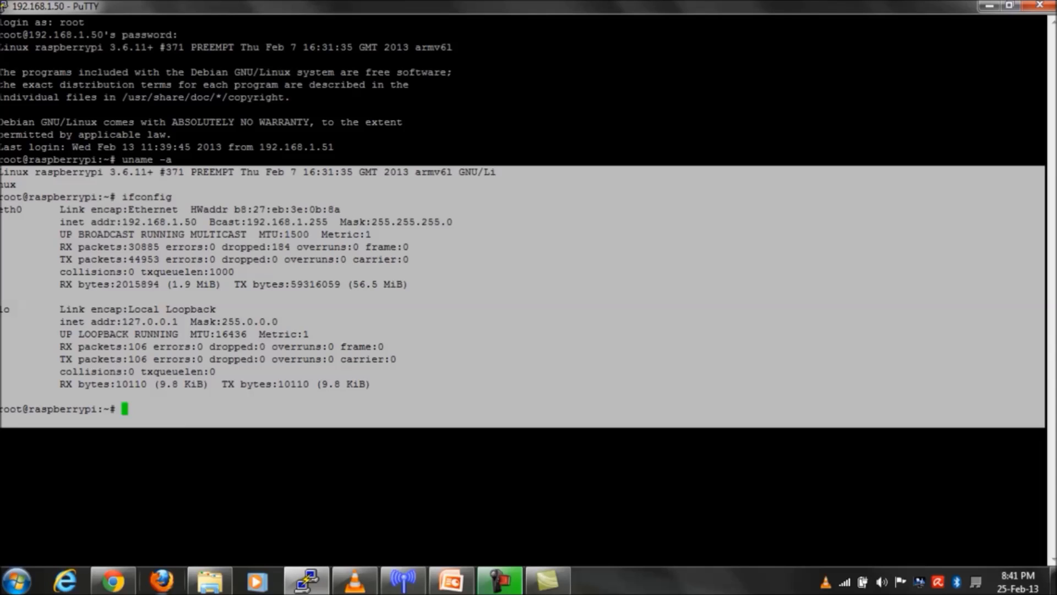
- Bring the gateway's Device Status page at 192.168.1.50 forward in Chrome
click(134, 583)
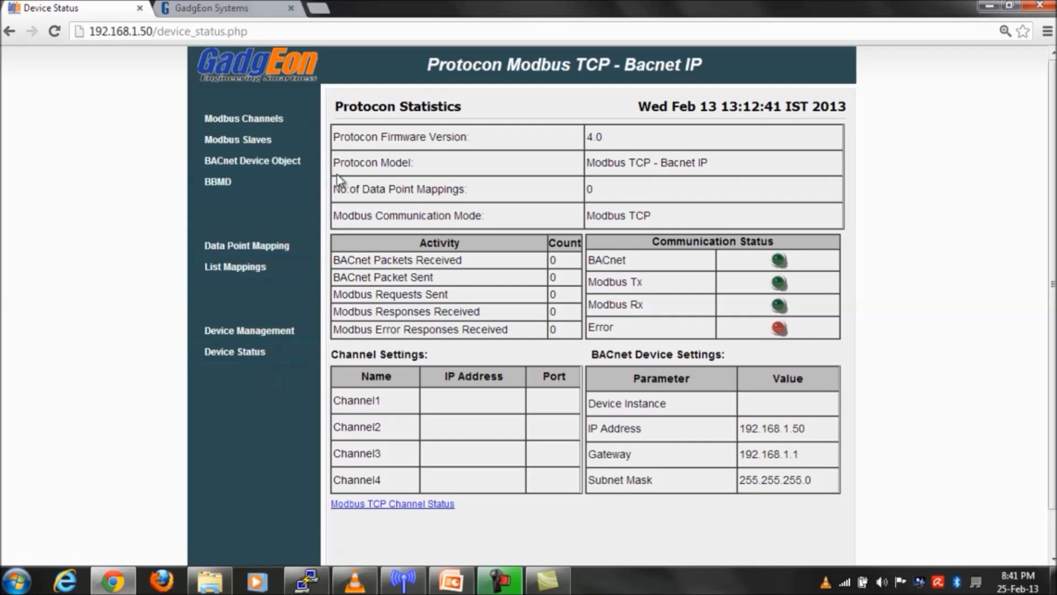
- From Modbus Channels, fill the login prompt with the gateway username and password
click(283, 120)
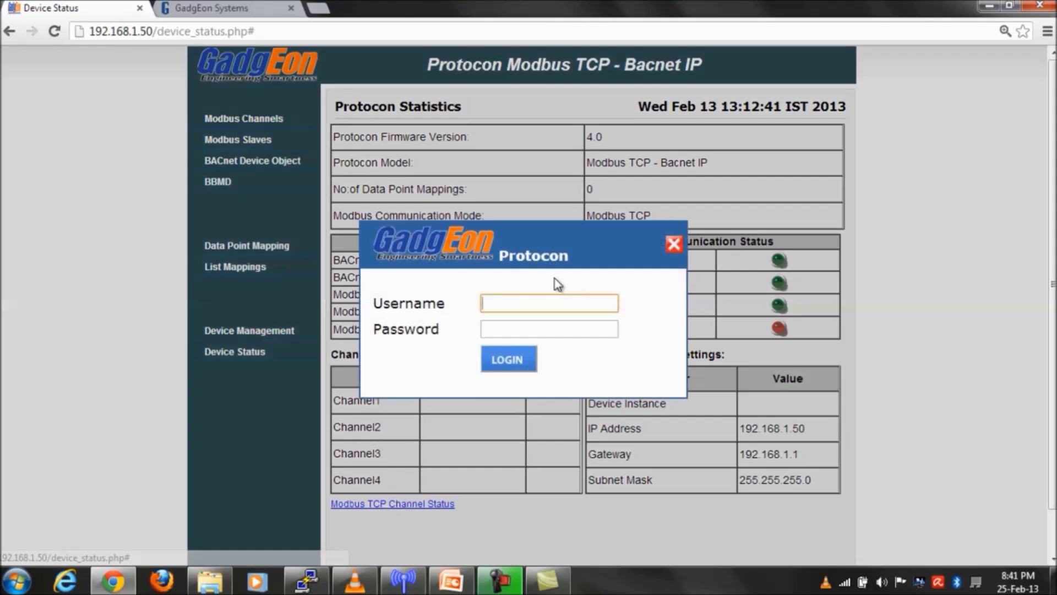
click(599, 294)
text(admin)
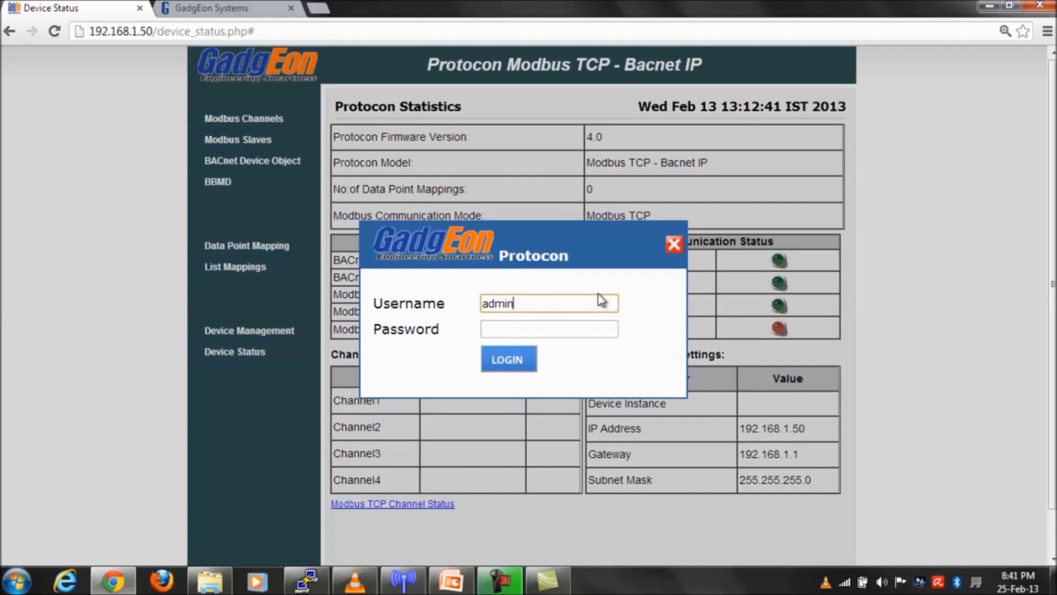
key(Tab)
text(admin)
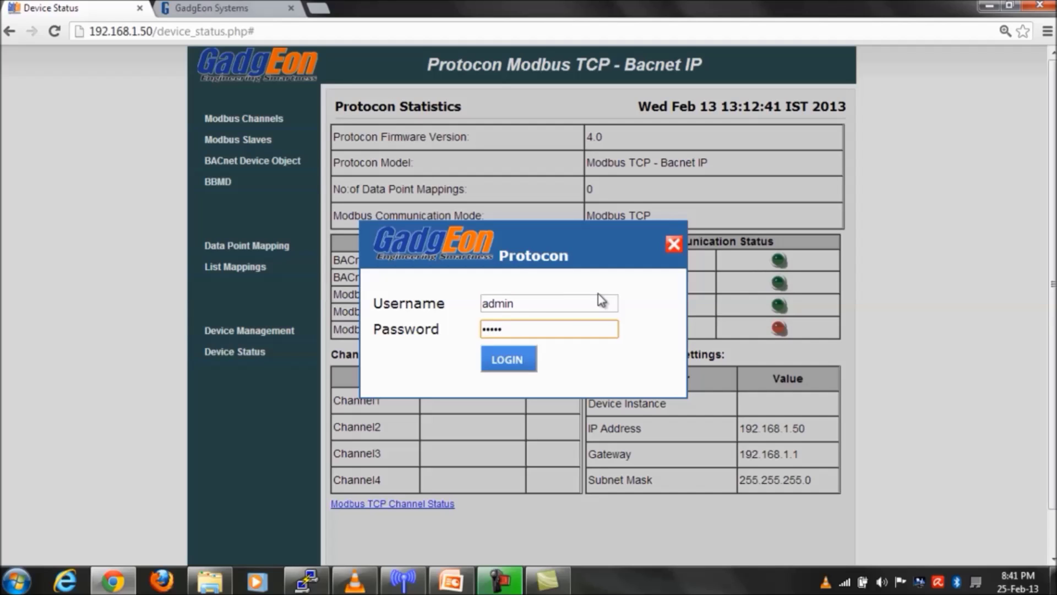
- Log in and save a Modbus TCP channel at 192.168.1.10, port 502
click(509, 359)
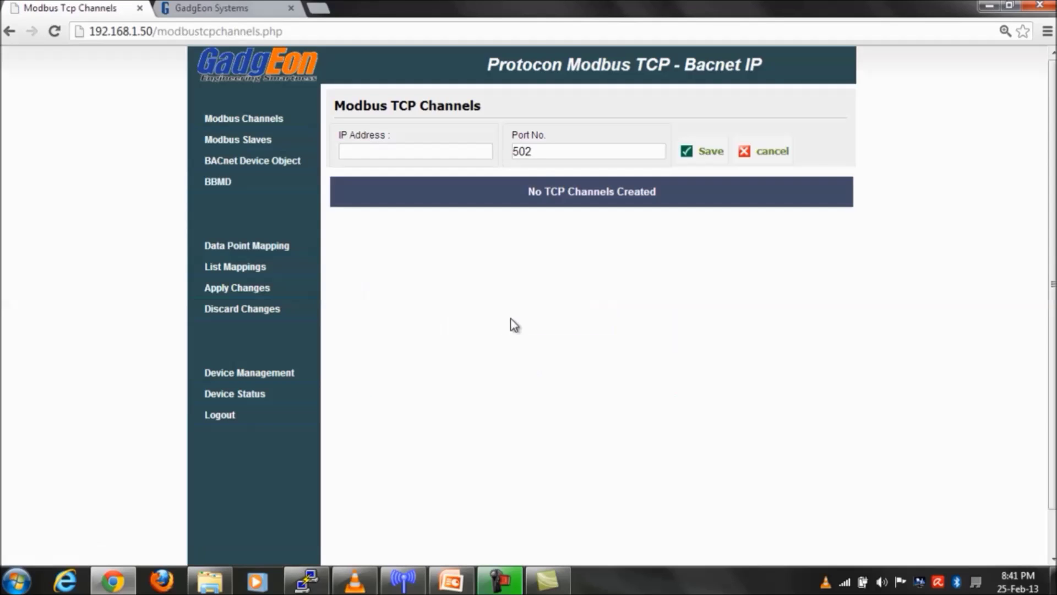
click(390, 153)
text(192)
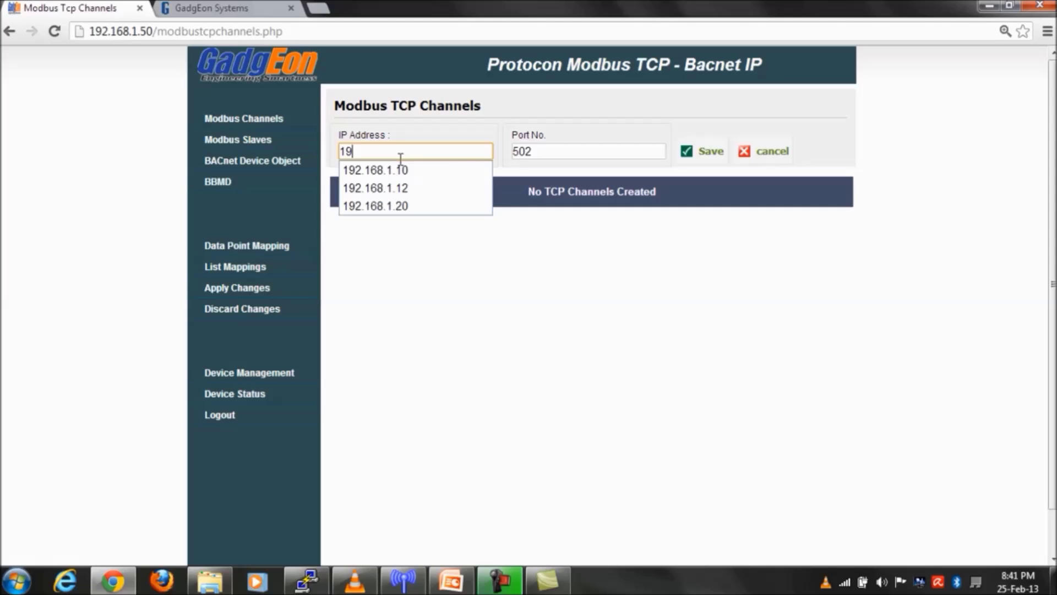
click(400, 172)
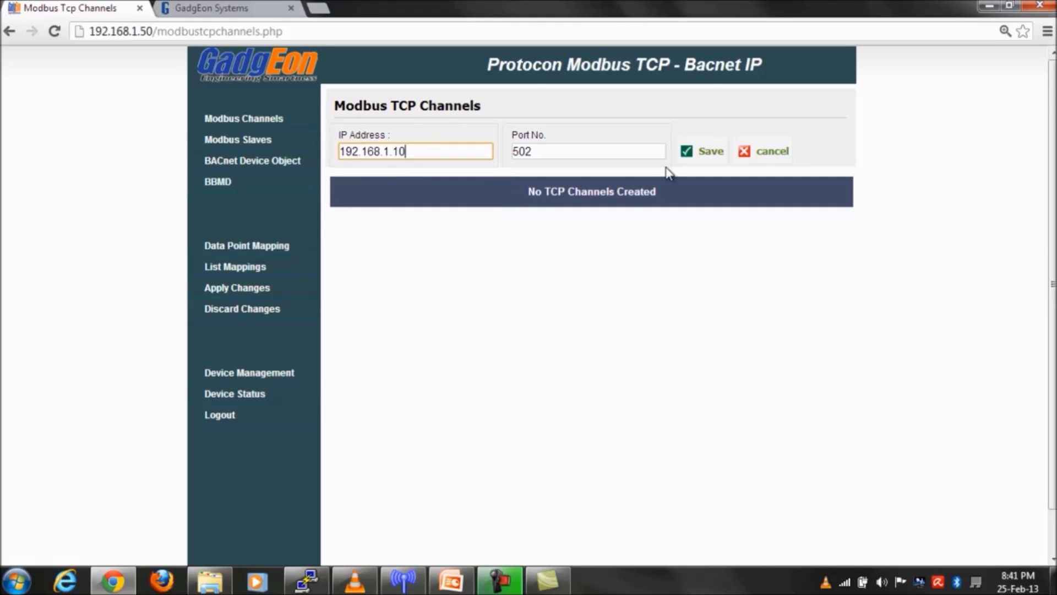
click(694, 154)
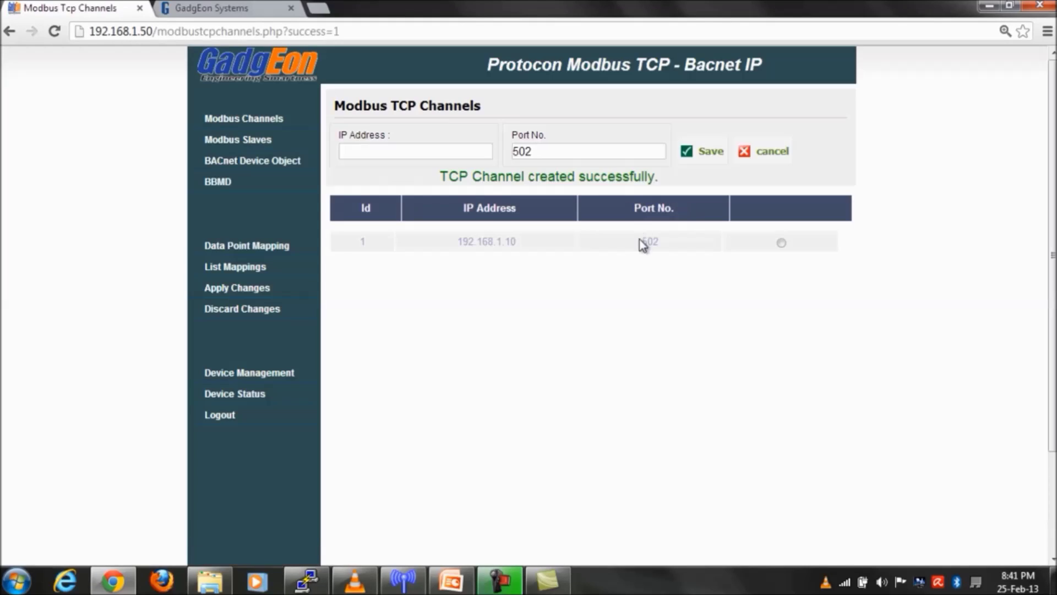
- Apply and confirm the channel changes, then go to the Modbus Slaves settings
click(268, 121)
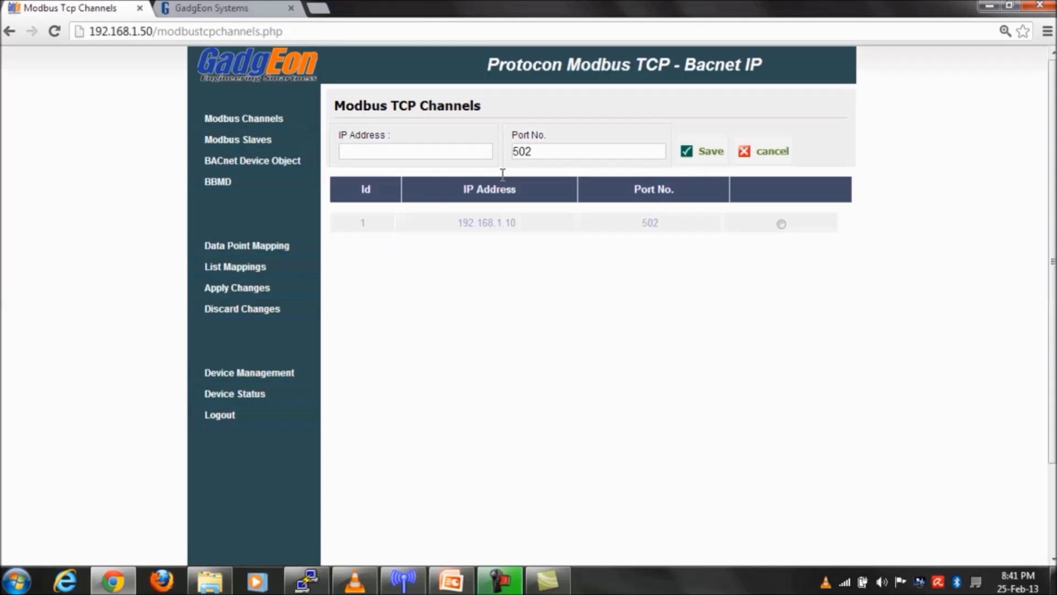
click(264, 289)
click(528, 315)
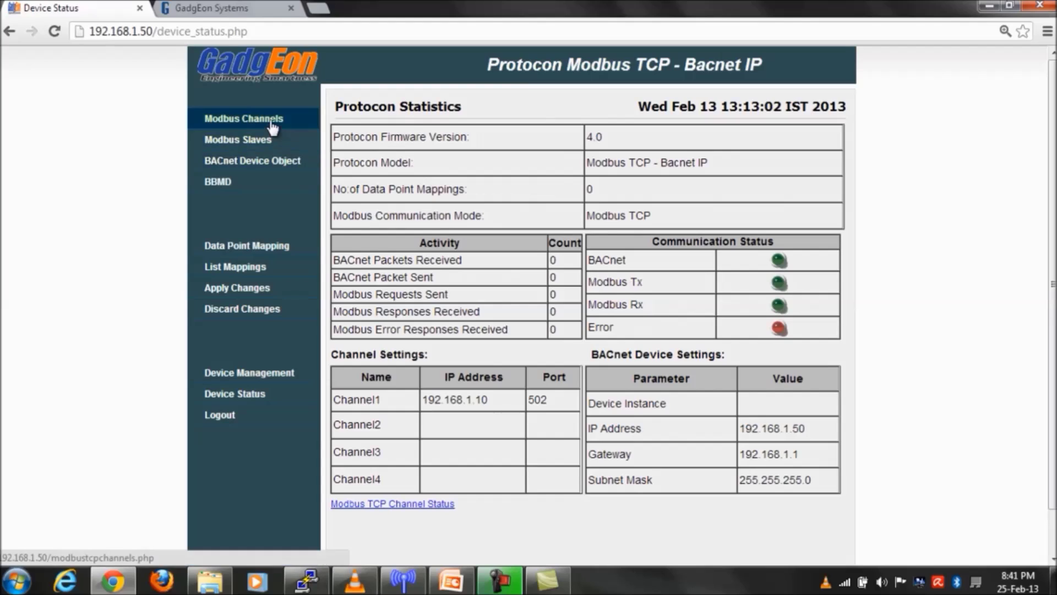
click(270, 122)
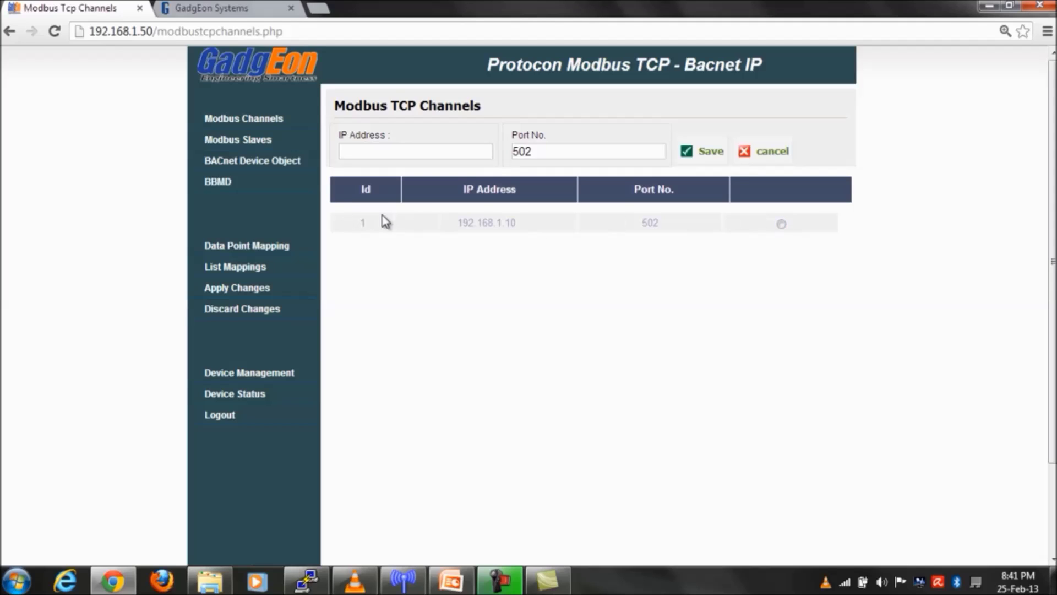
click(266, 139)
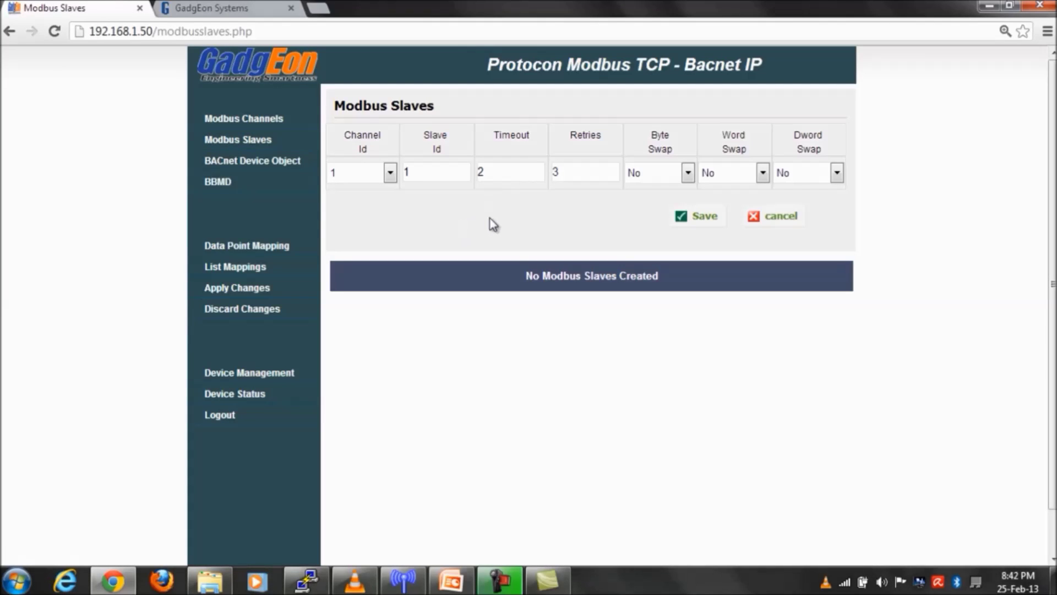
- Save and commit slave 1 on channel 1 (timeout 2, retries 3), then go to BACnet Device Object
click(705, 216)
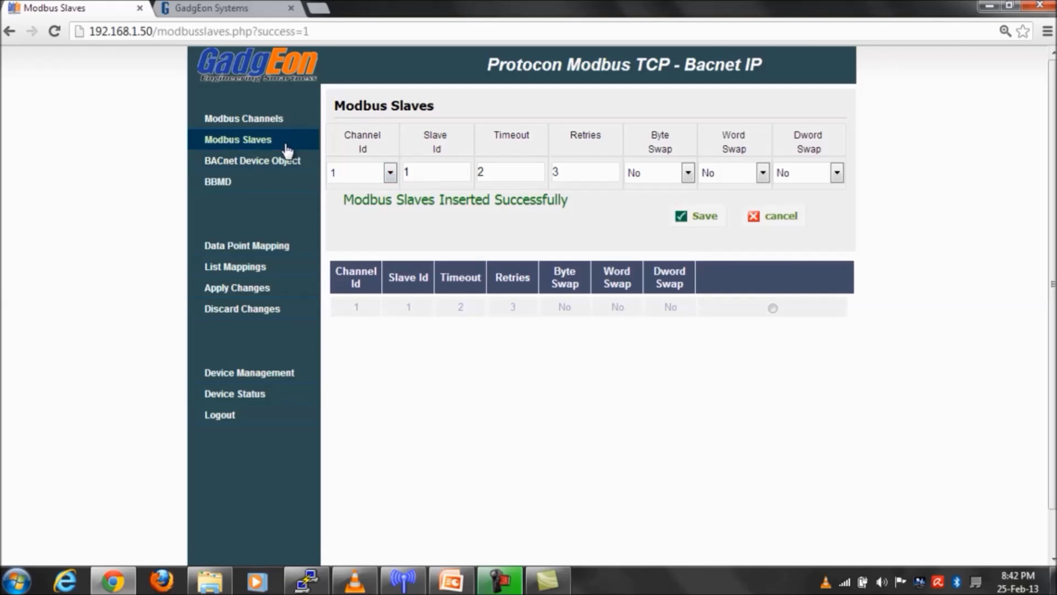
click(254, 294)
click(518, 318)
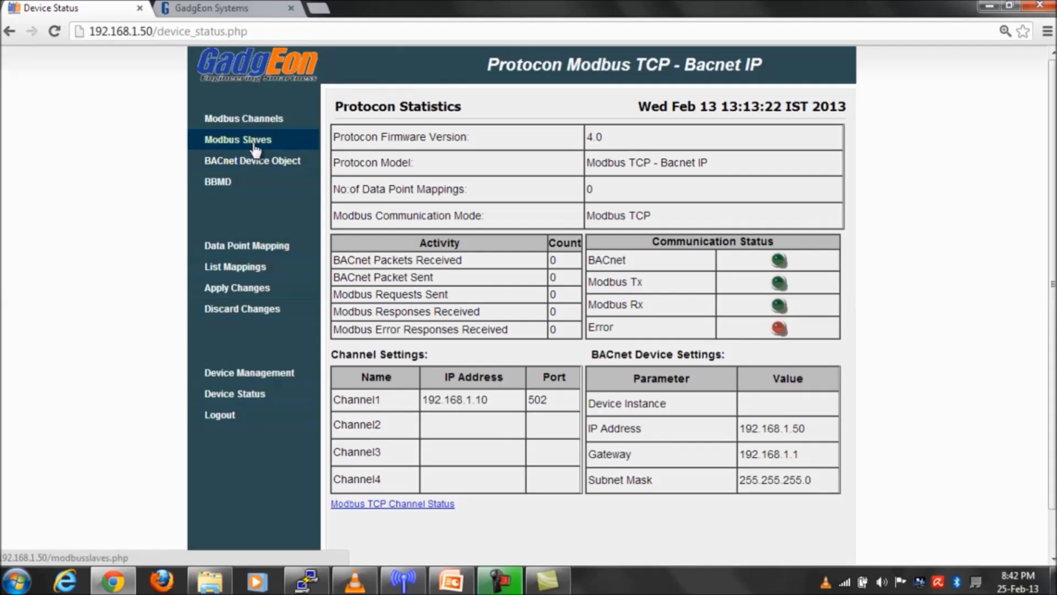
click(254, 141)
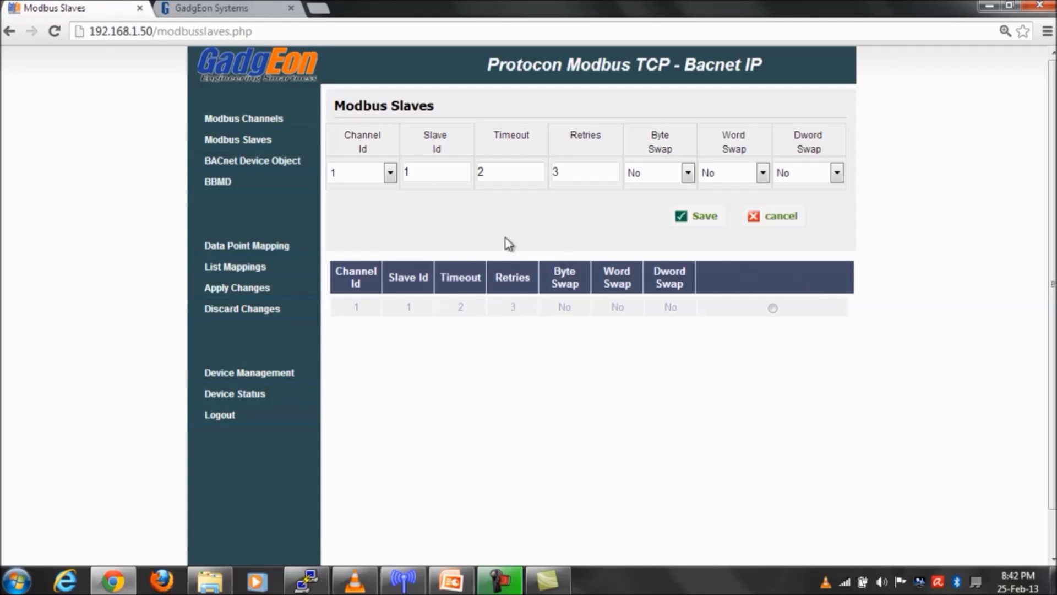
click(275, 161)
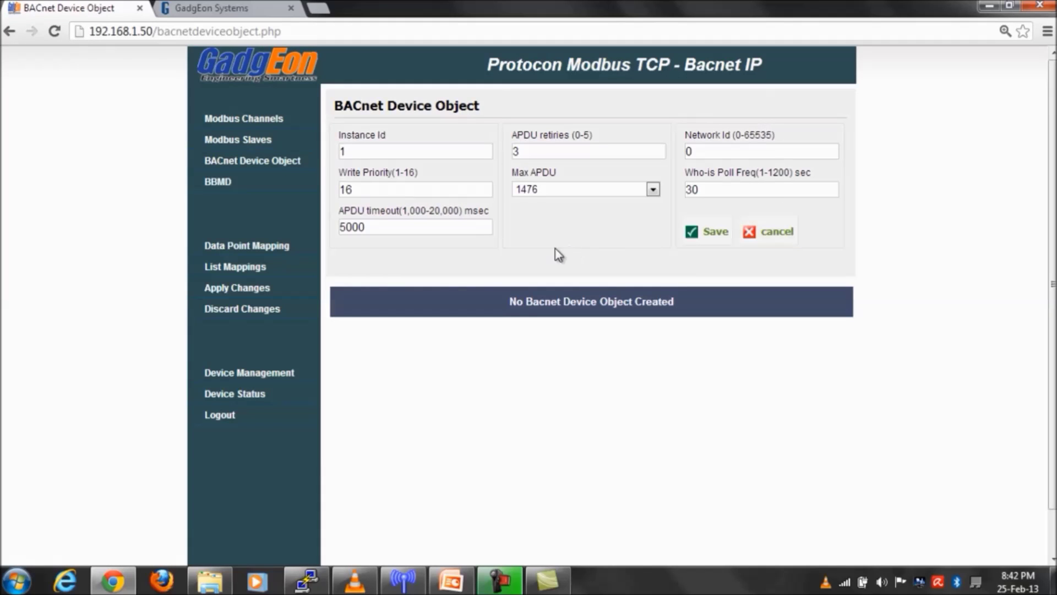
- Review the BACnet Device Object fields, keeping Max APDU at 1476
click(412, 188)
click(412, 226)
click(543, 149)
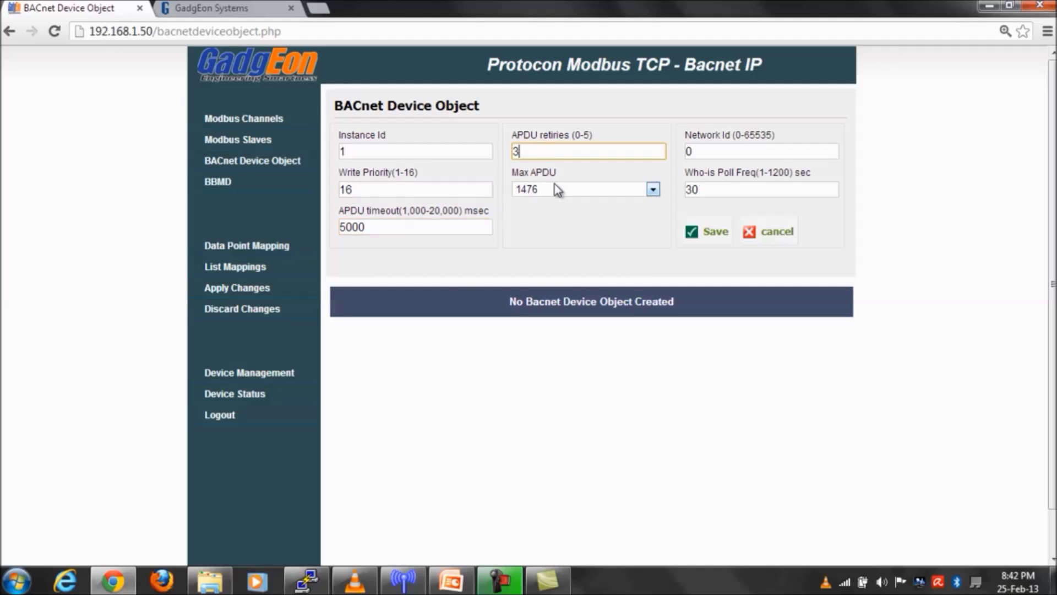
click(588, 190)
click(588, 190)
click(720, 150)
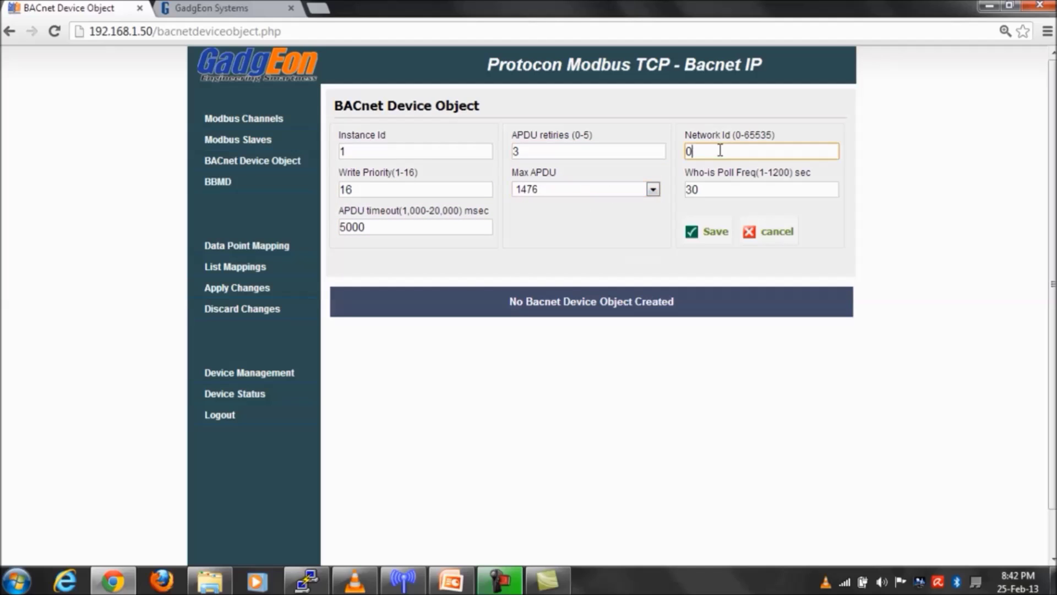
click(723, 187)
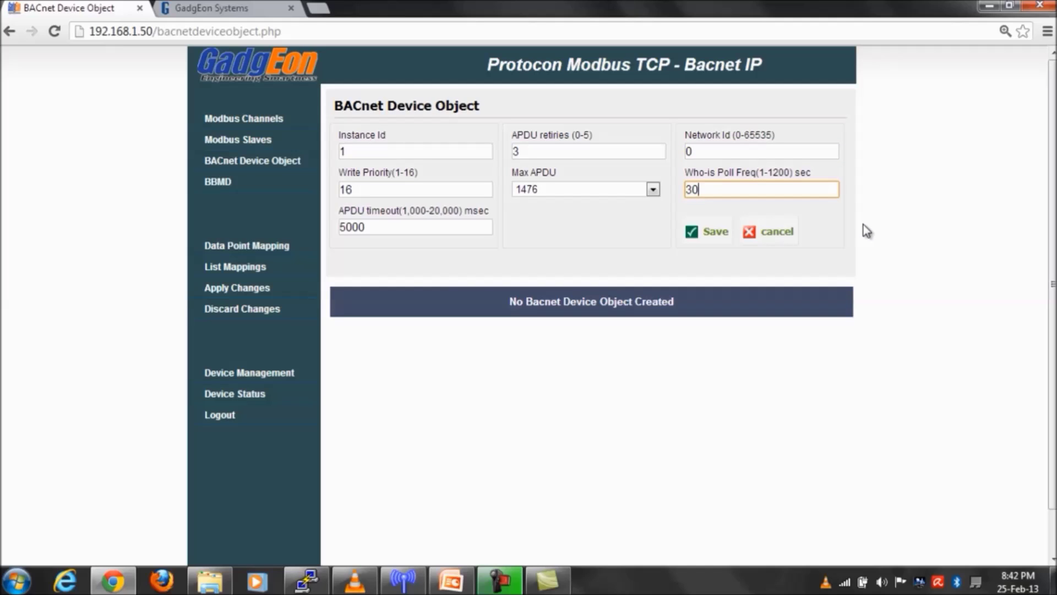
click(594, 258)
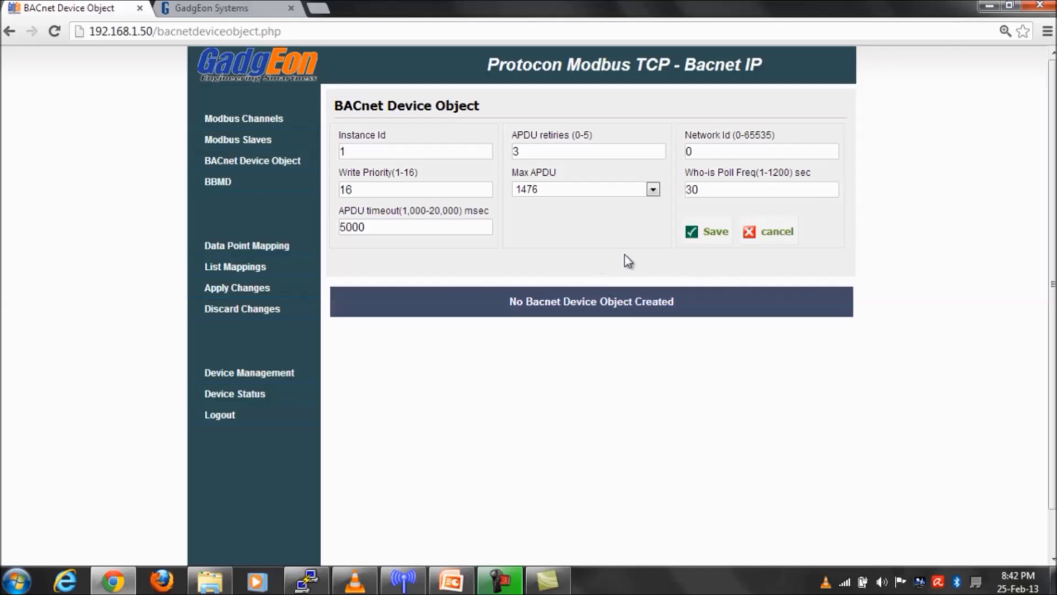
- Save device instance 1 and commit the changes, restarting Protocon
click(712, 233)
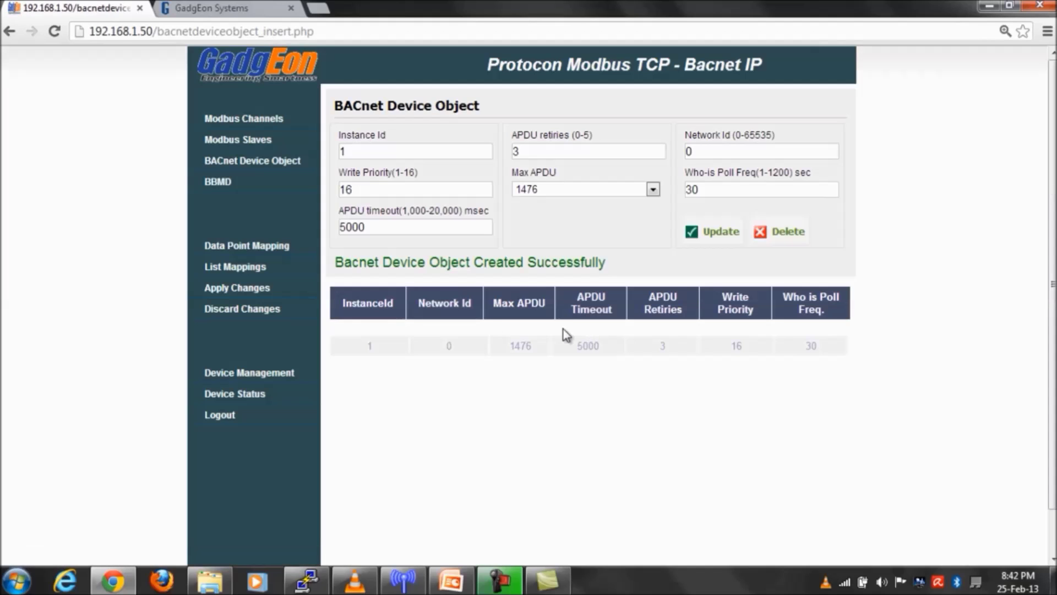
click(259, 163)
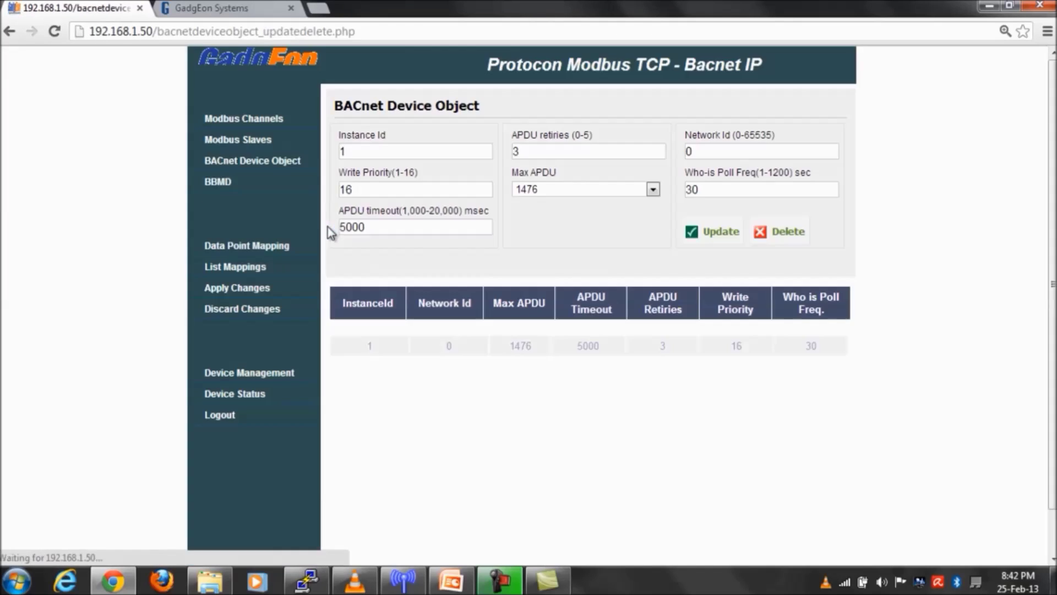
click(279, 291)
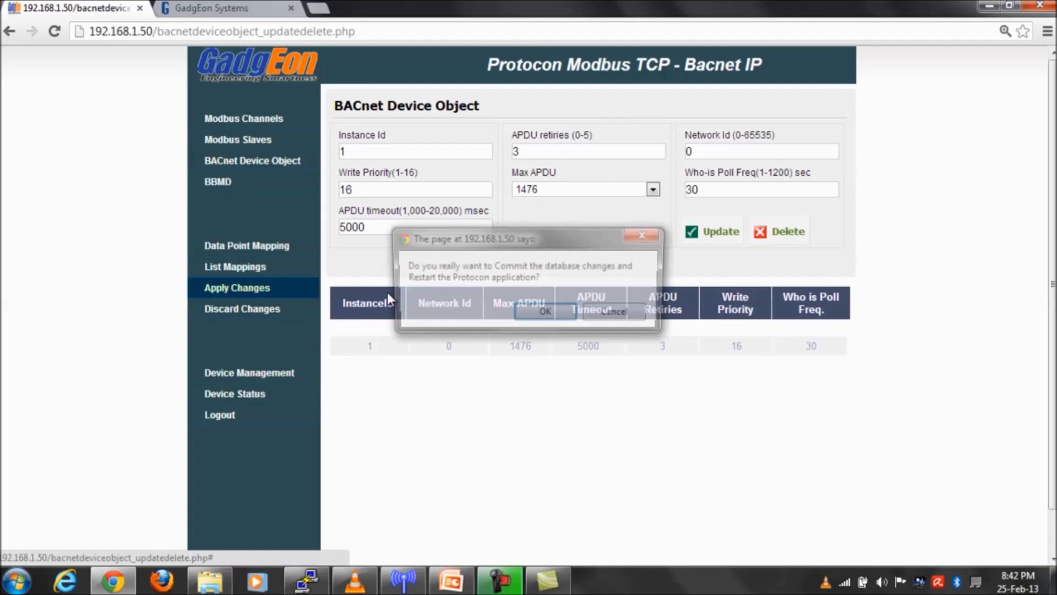
click(520, 312)
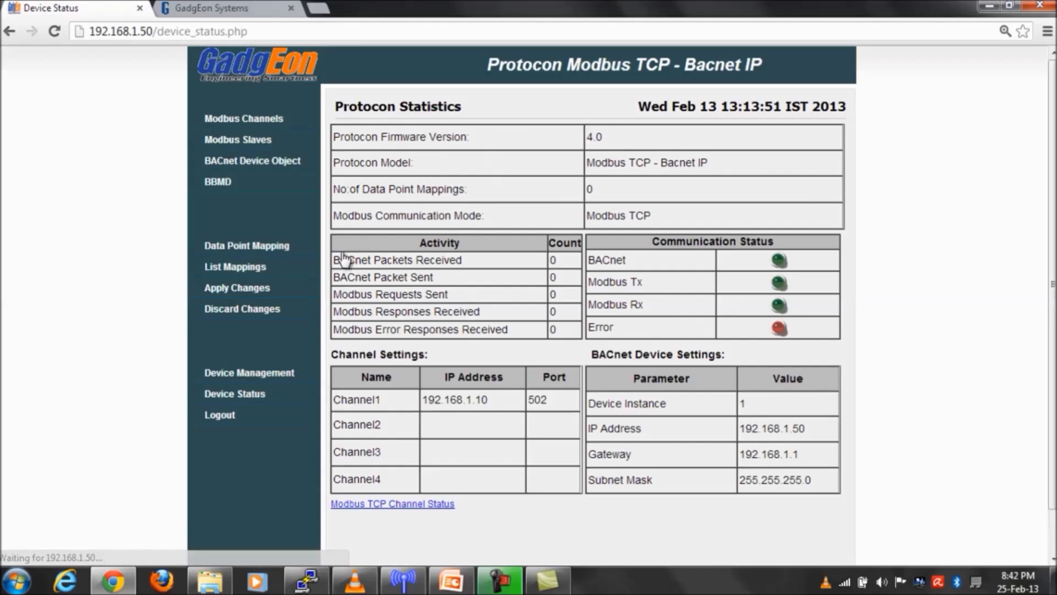
- View the empty BBMD list, then open the Data Point Mapping form
click(218, 182)
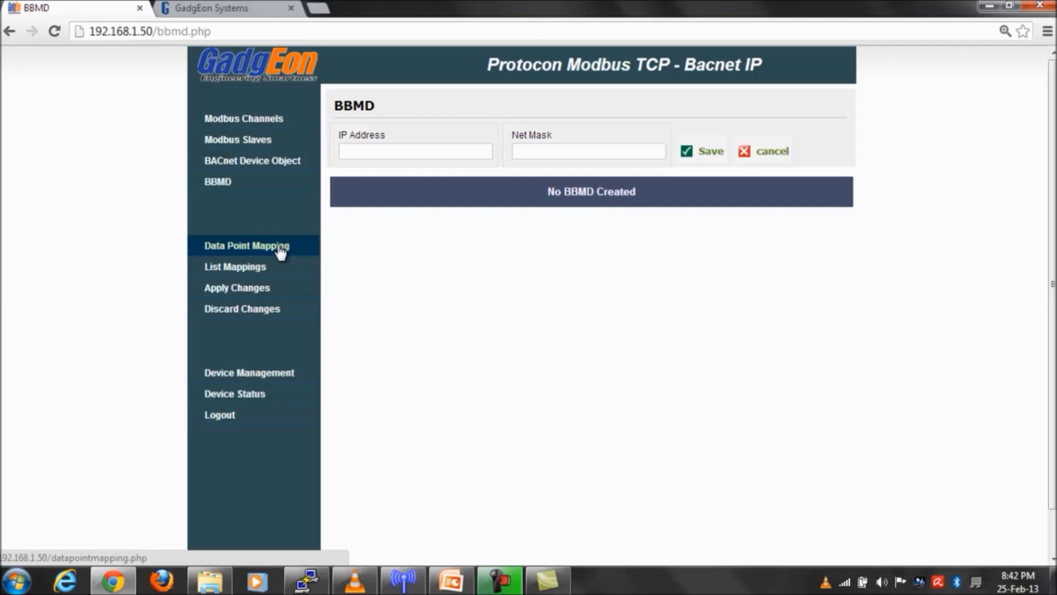
click(281, 248)
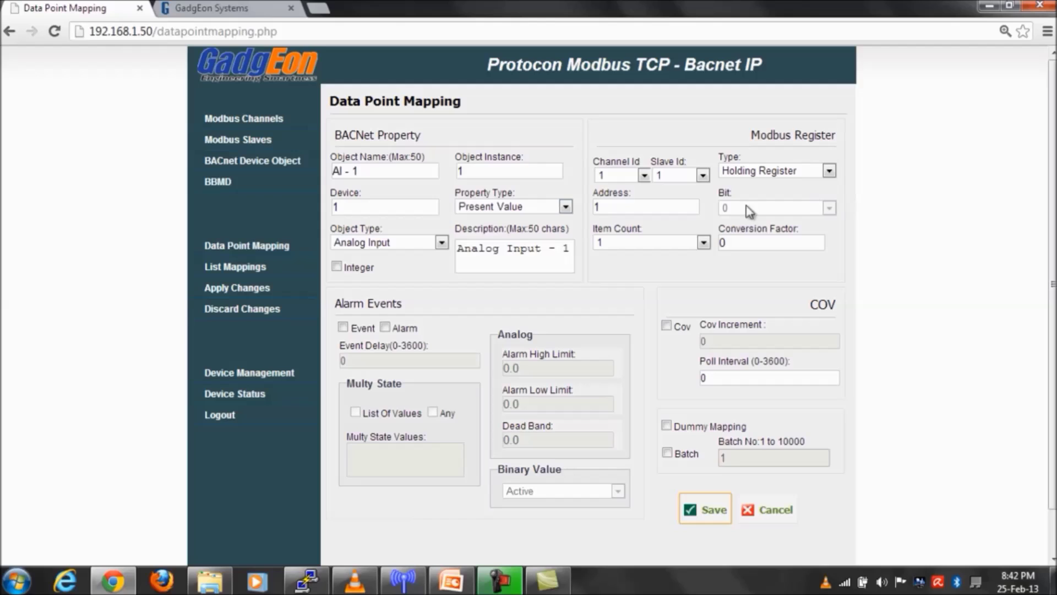
- Explore the object type and Modbus register type lists, briefly choosing Binary Input
click(422, 243)
click(423, 242)
click(777, 171)
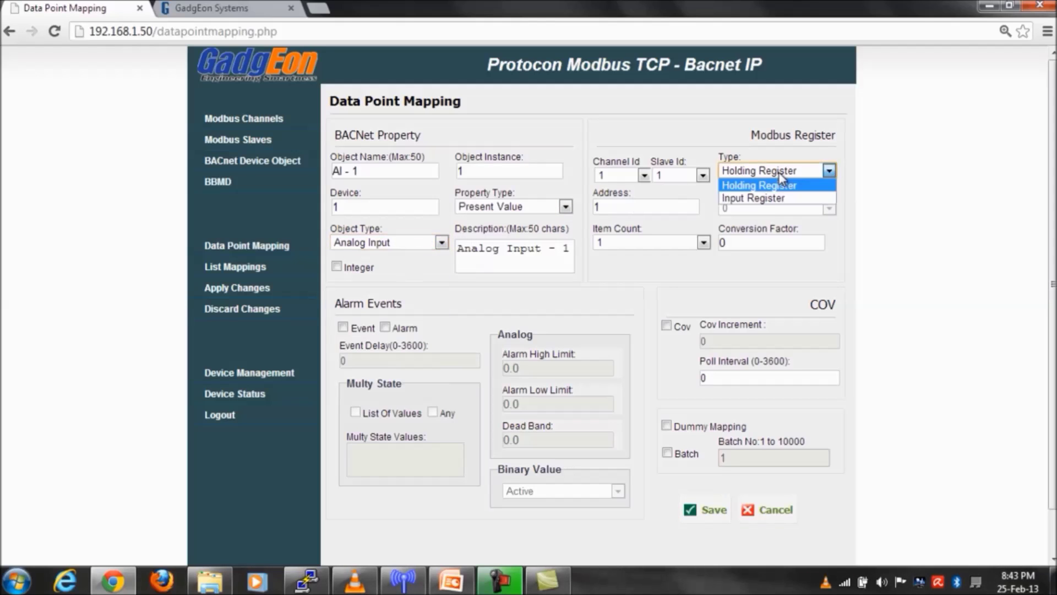
click(779, 173)
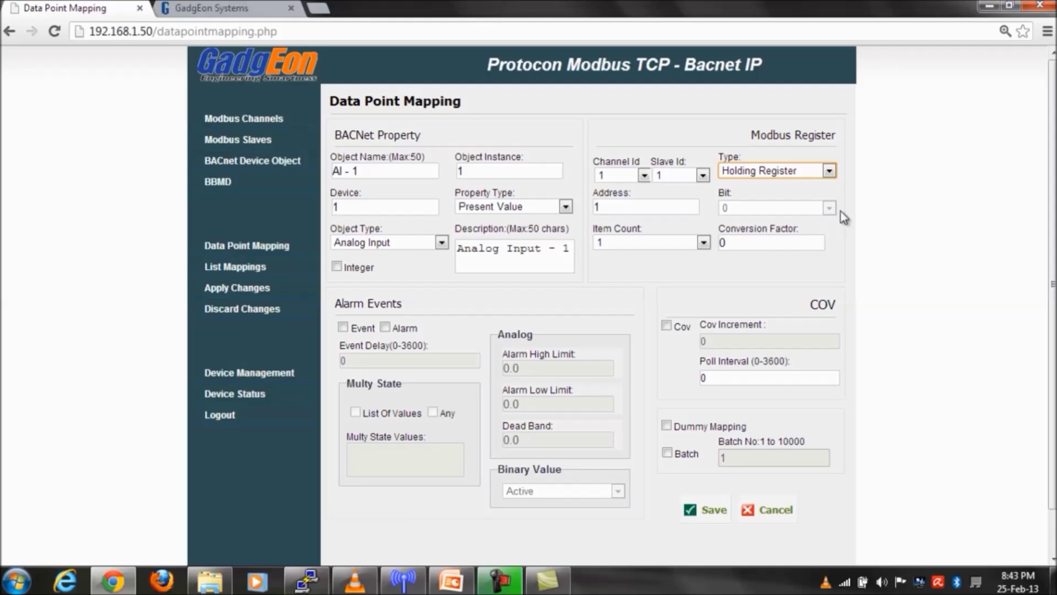
click(828, 171)
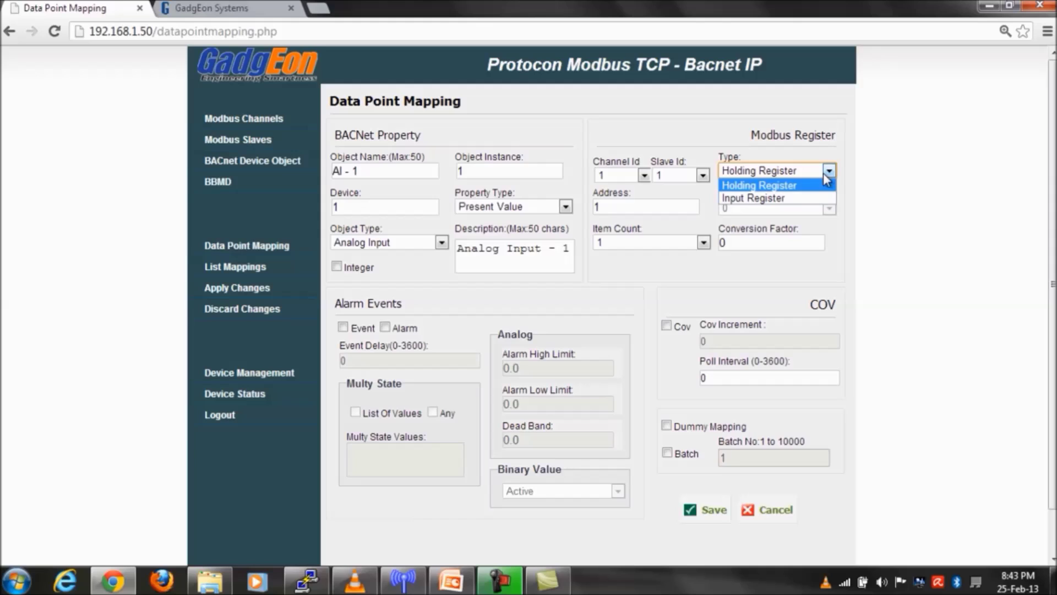
click(400, 243)
click(379, 296)
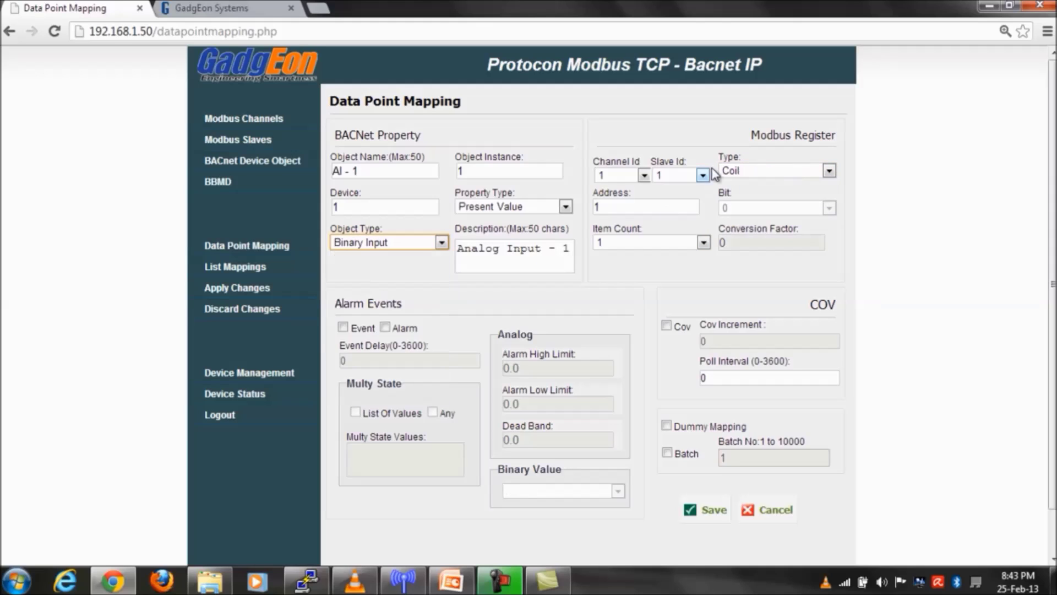
click(750, 175)
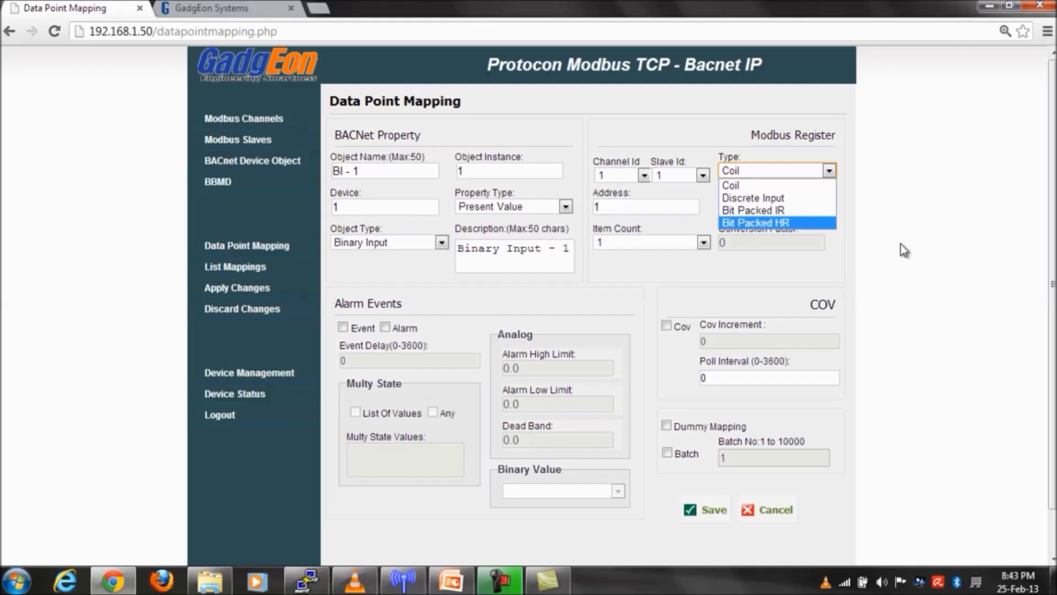
click(834, 250)
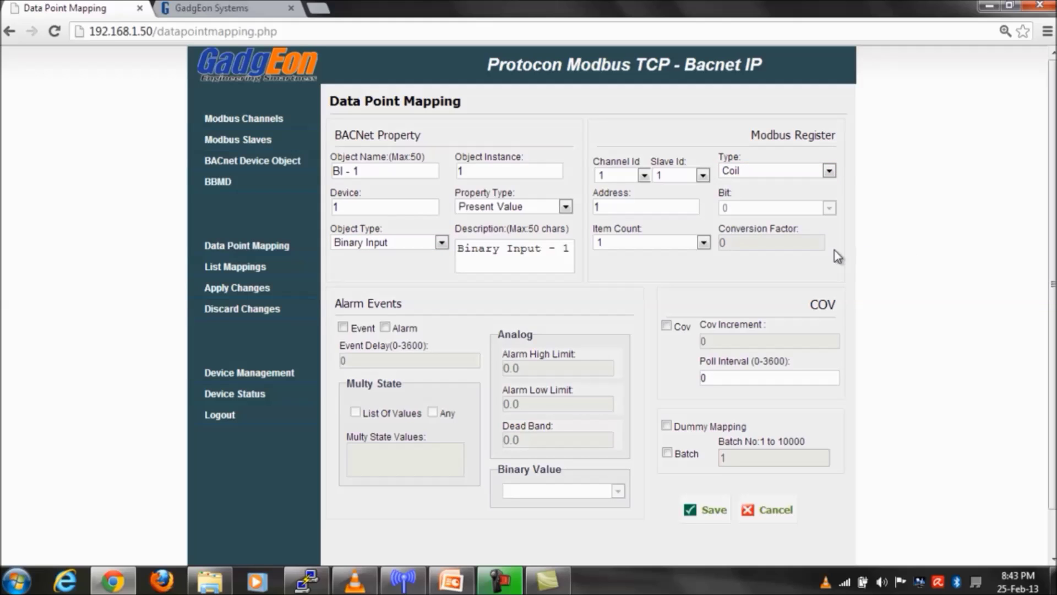
- Set the object type to Analog Input, giving AI - 1 on Holding Register
click(441, 243)
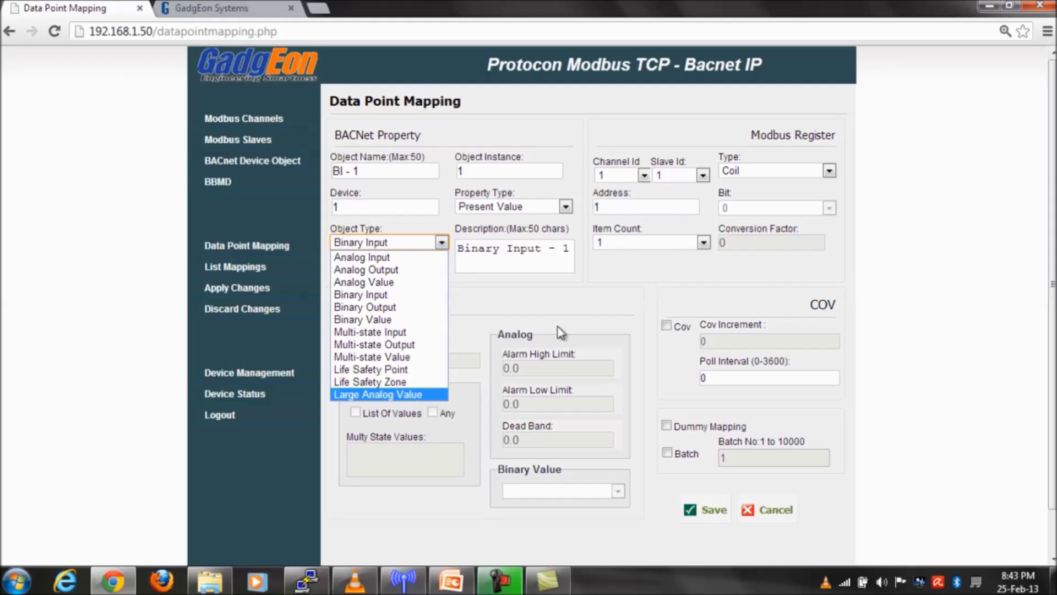
click(575, 311)
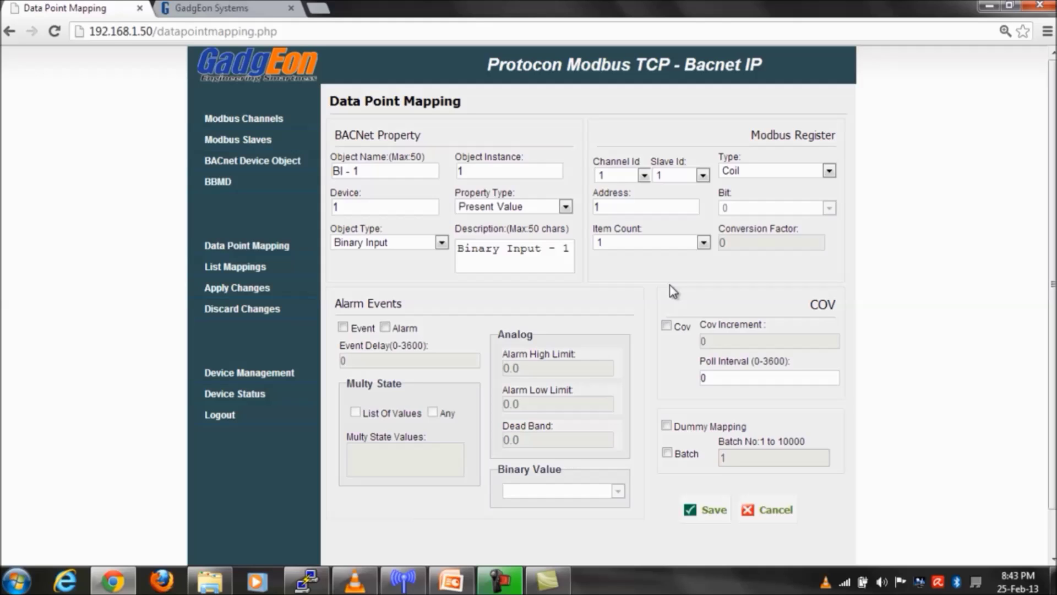
click(441, 242)
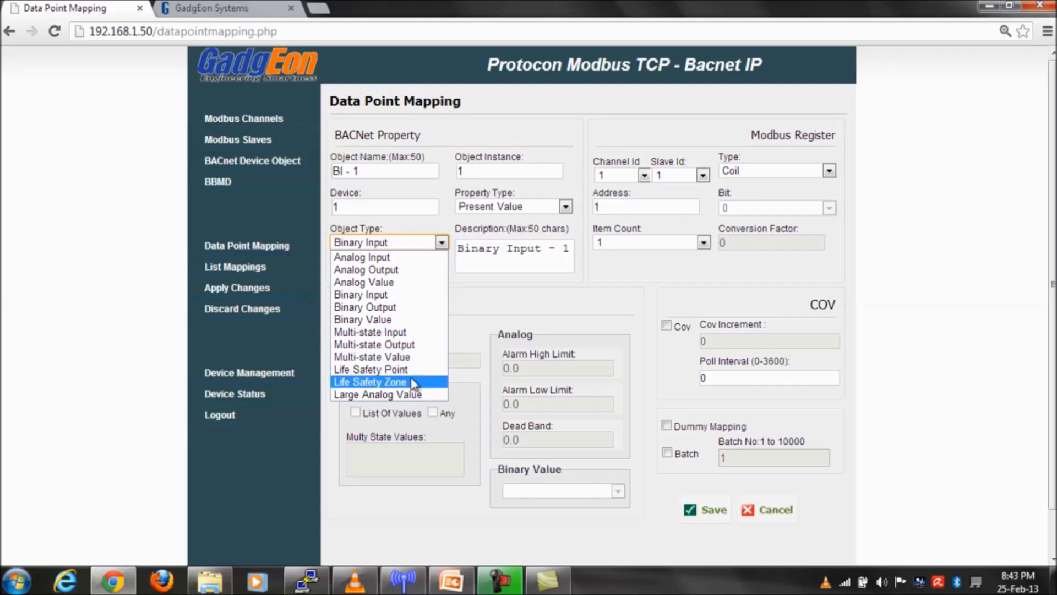
click(541, 295)
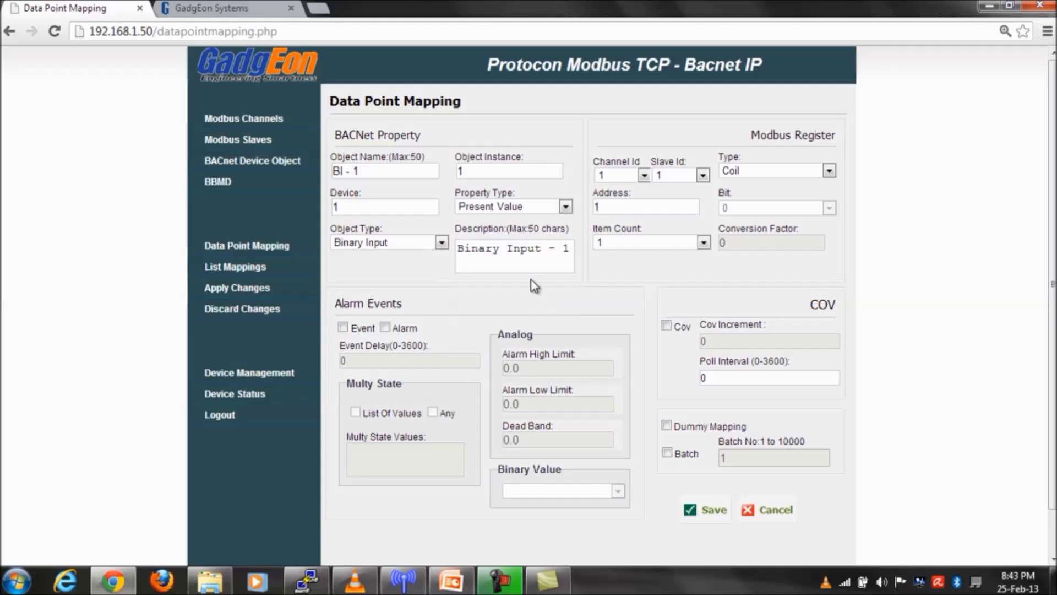
click(442, 243)
click(413, 257)
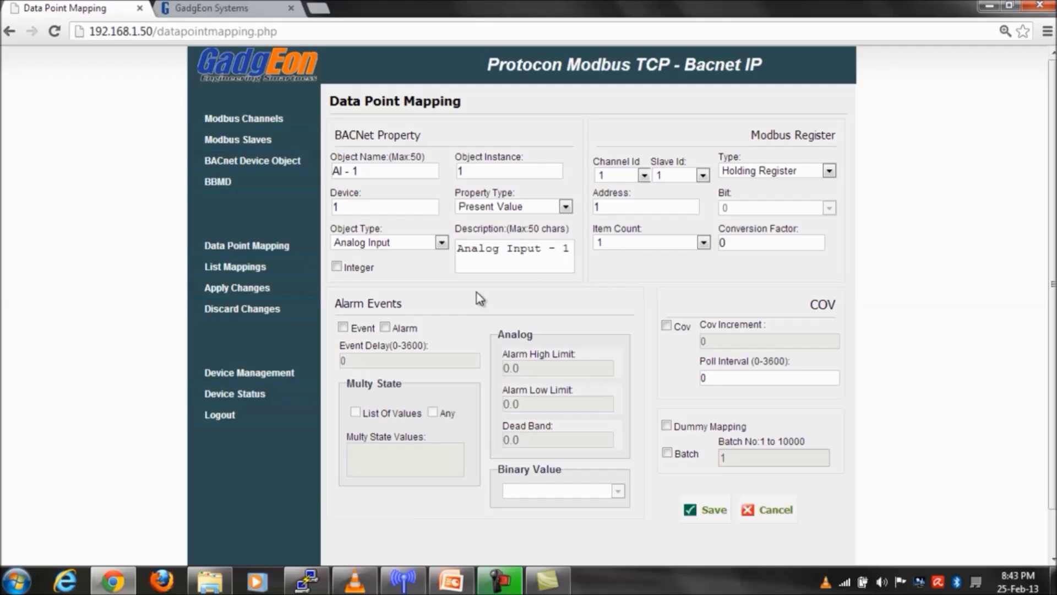
- Make the data point Binary Input BI - 1, leaving the Modbus type on Coil
click(441, 242)
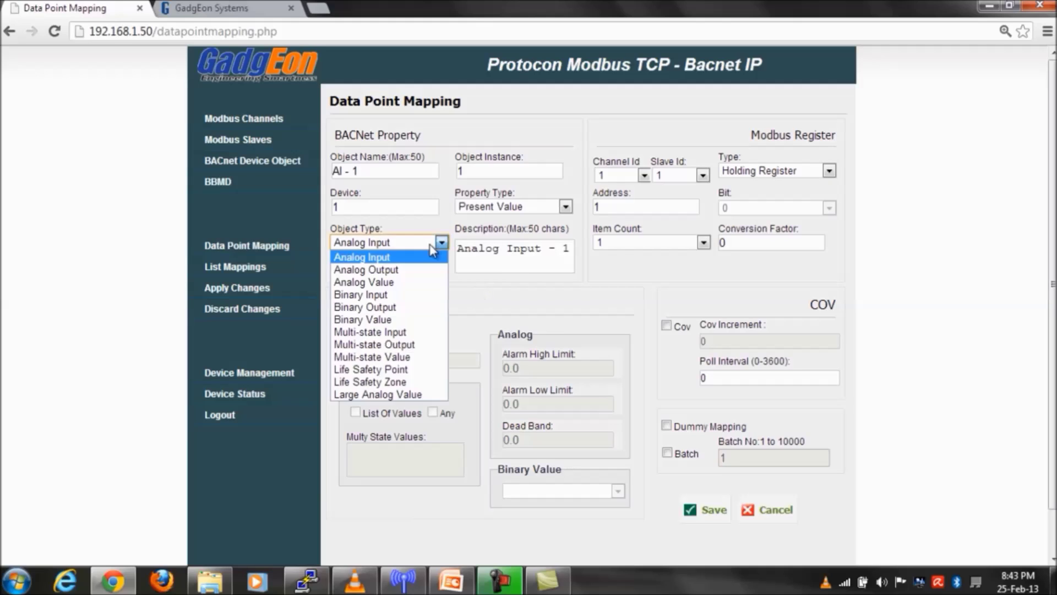
click(411, 300)
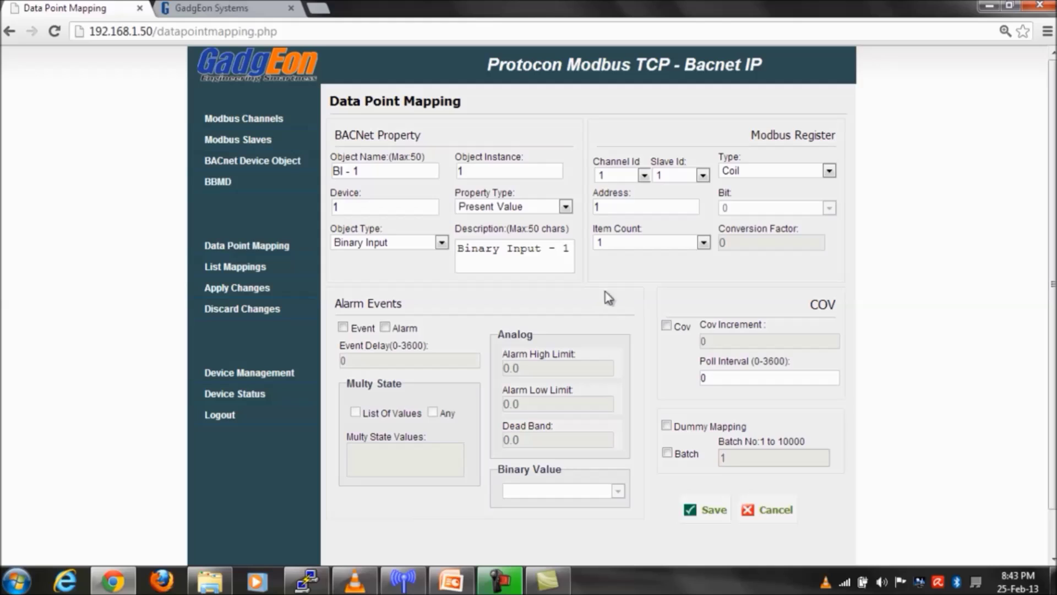
click(829, 172)
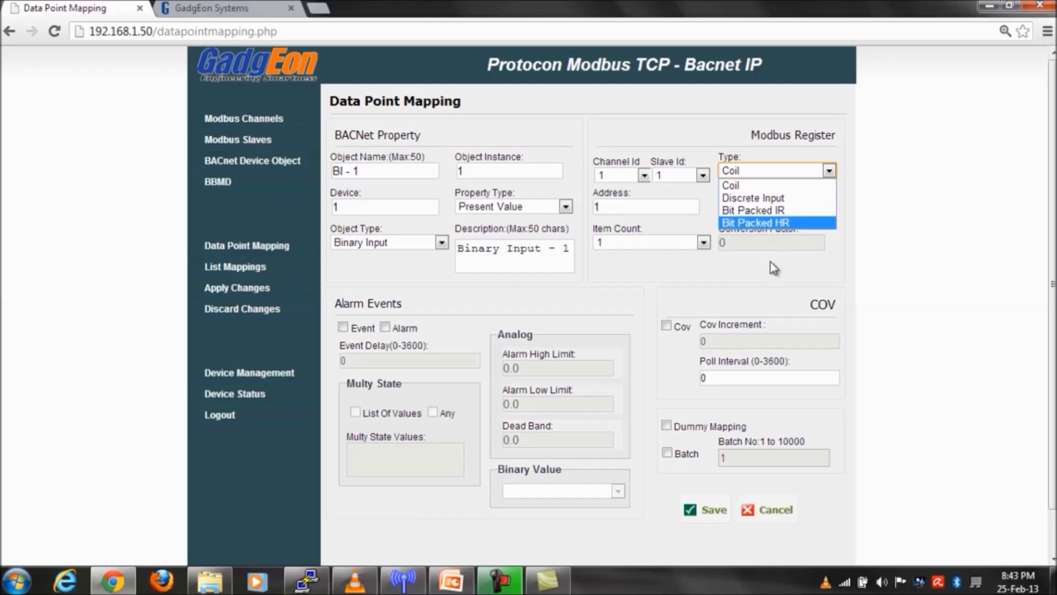
click(784, 223)
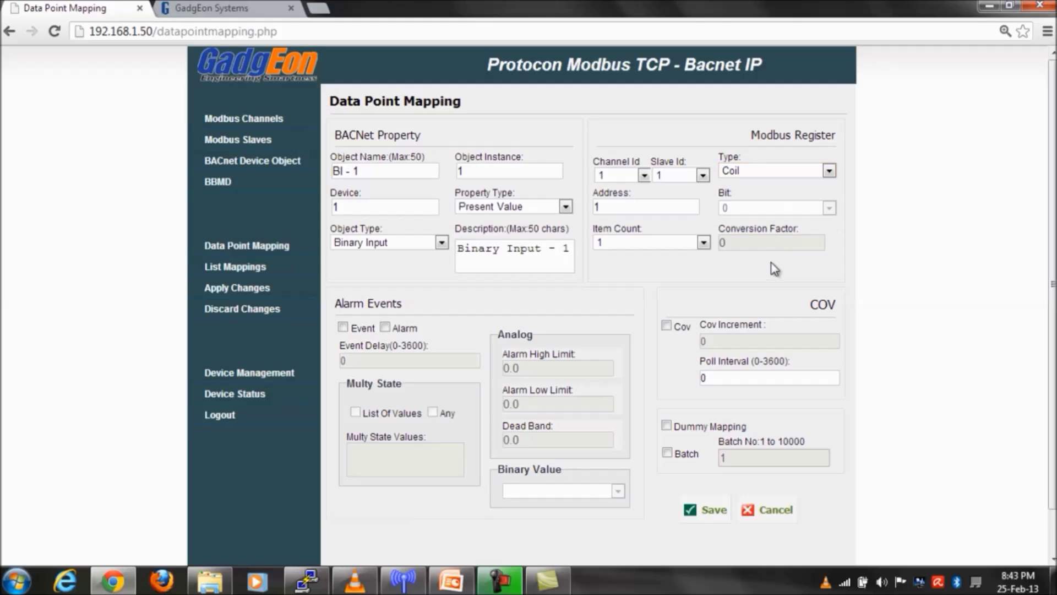
click(827, 172)
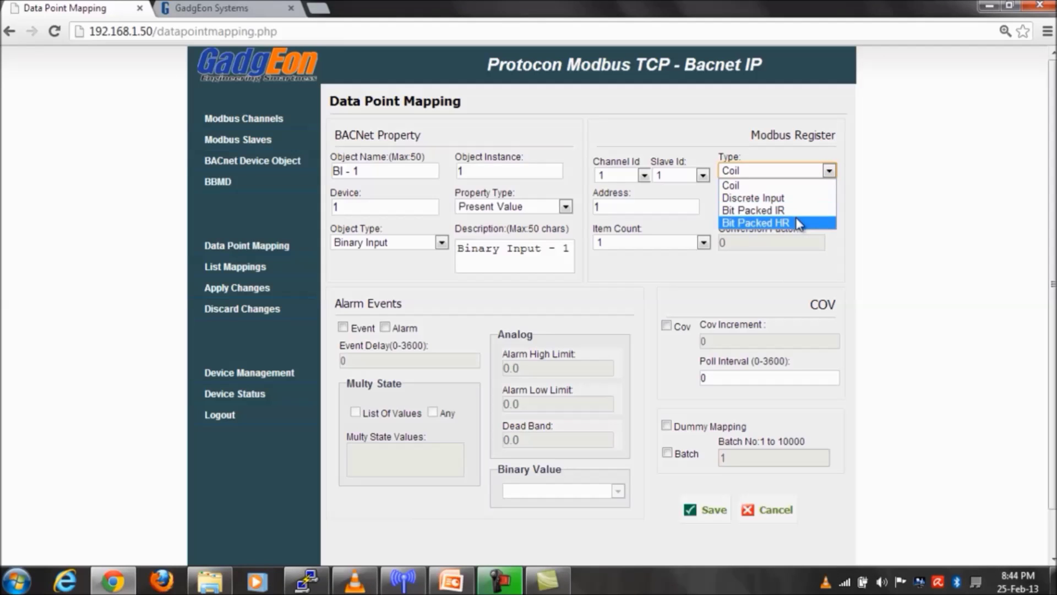
click(775, 269)
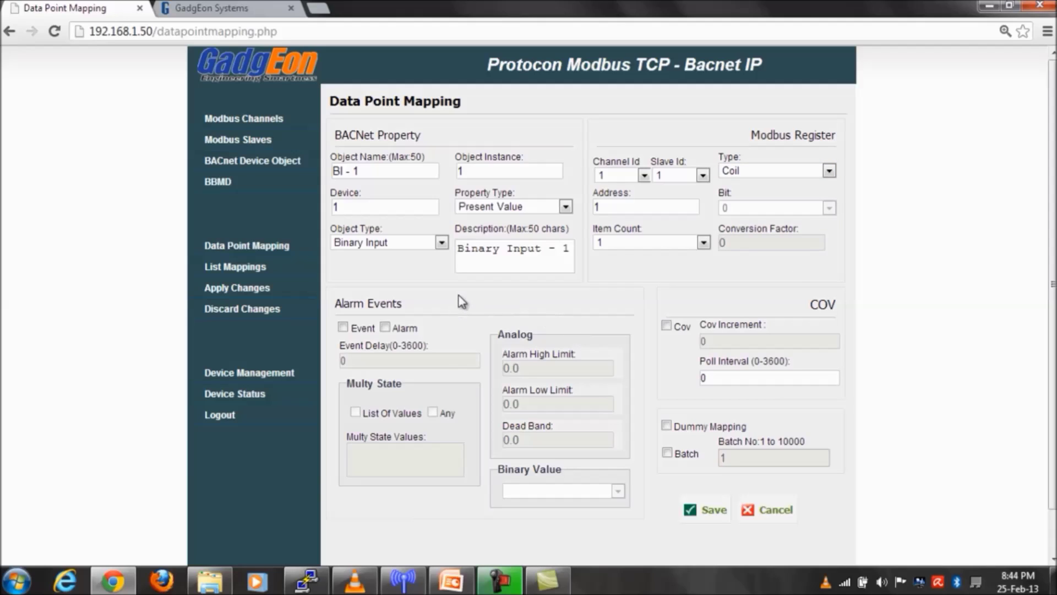
- Save the BI - 1 mapping and tick its BI-1 row in List Mappings
double_click(686, 453)
click(693, 500)
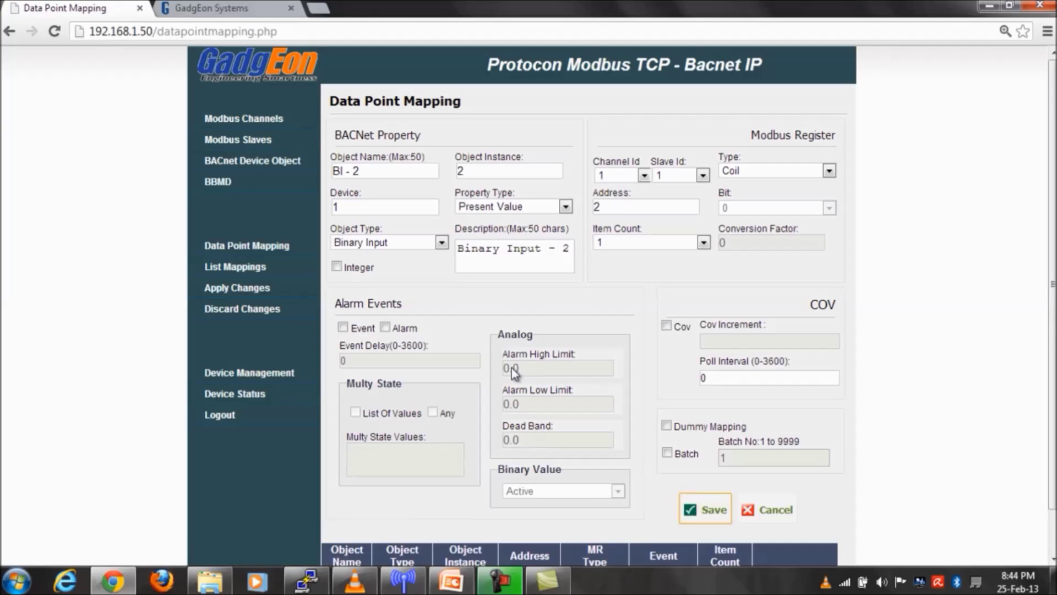
scroll(513, 373, down, 1)
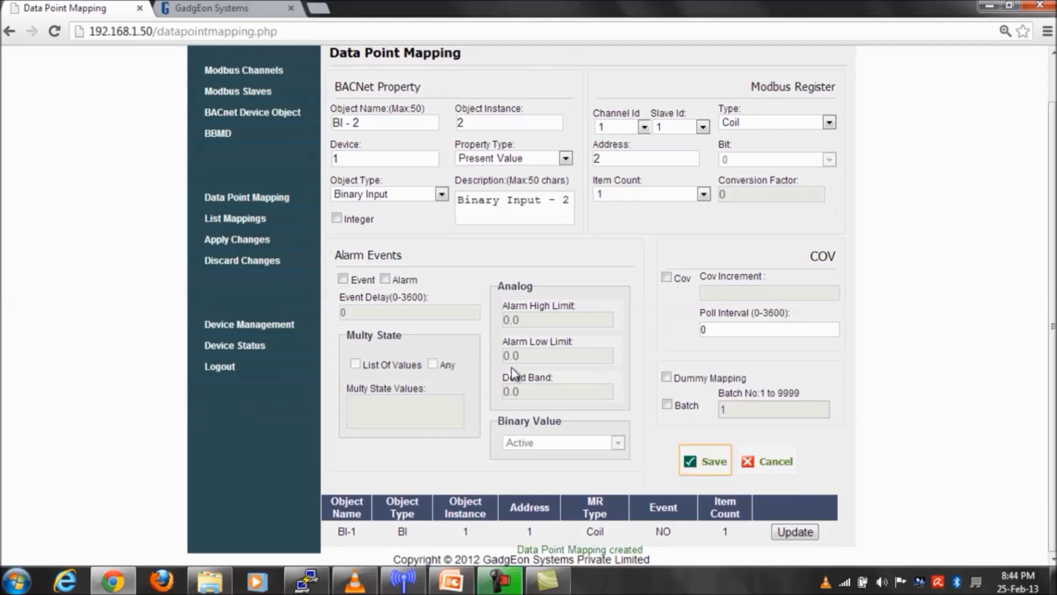
scroll(512, 363, up, 1)
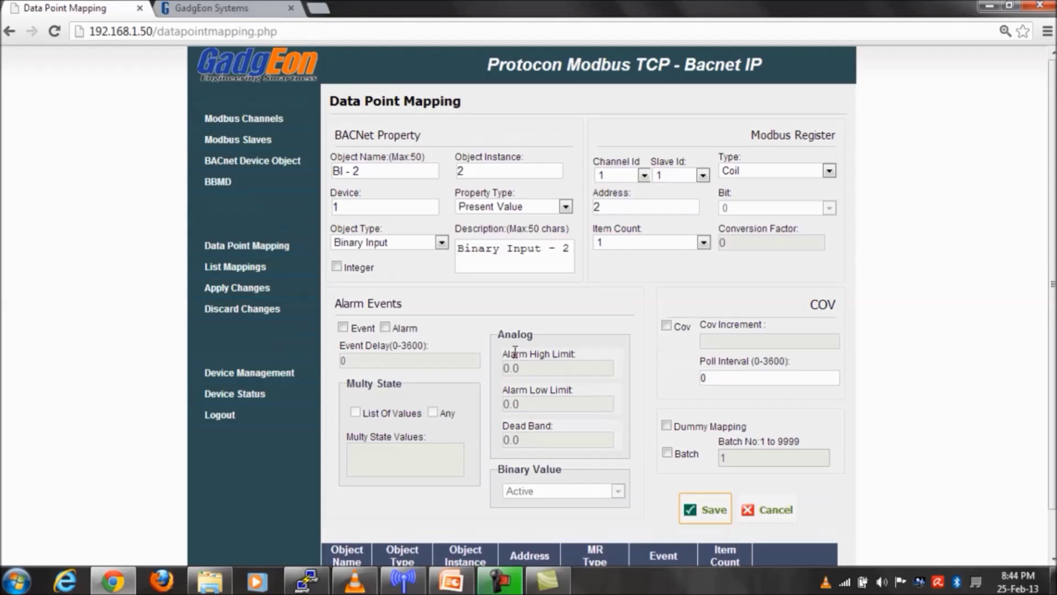
click(275, 267)
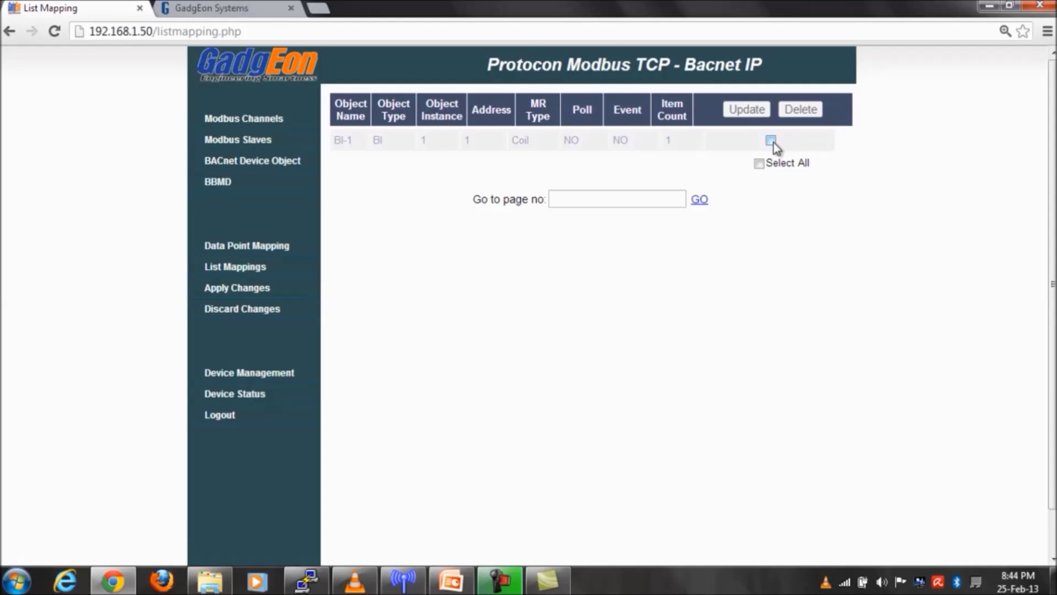
click(770, 141)
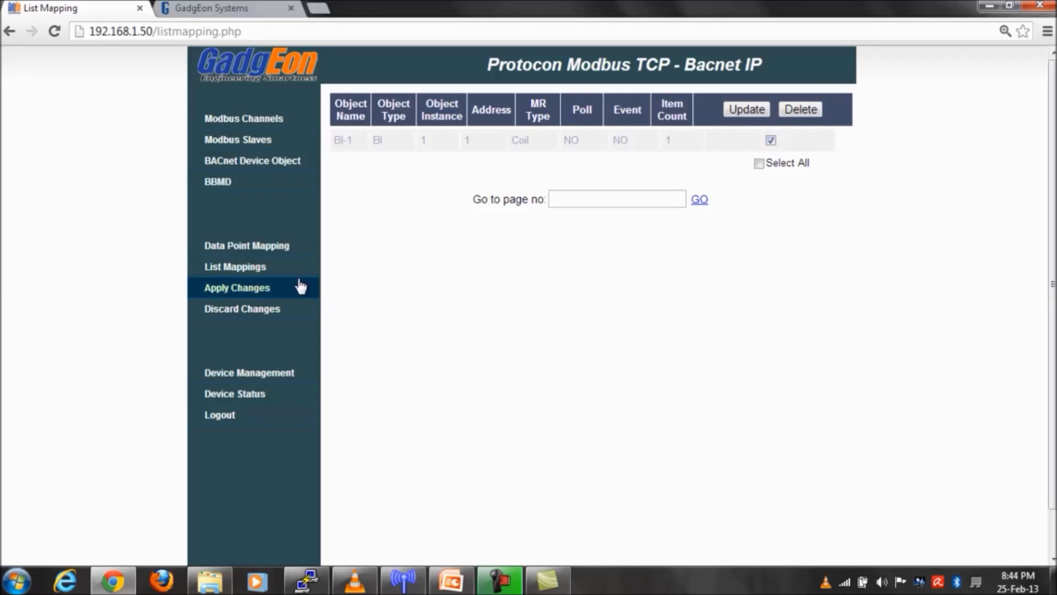
- Browse Device Management's Maintenance and Settings tabs, then return to Device Status
click(261, 373)
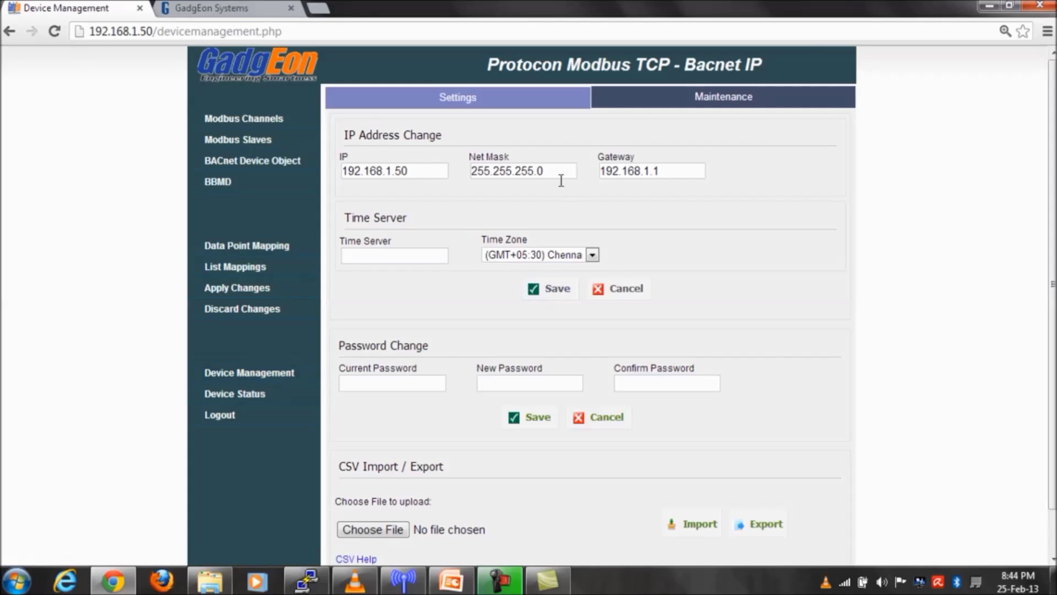
click(678, 101)
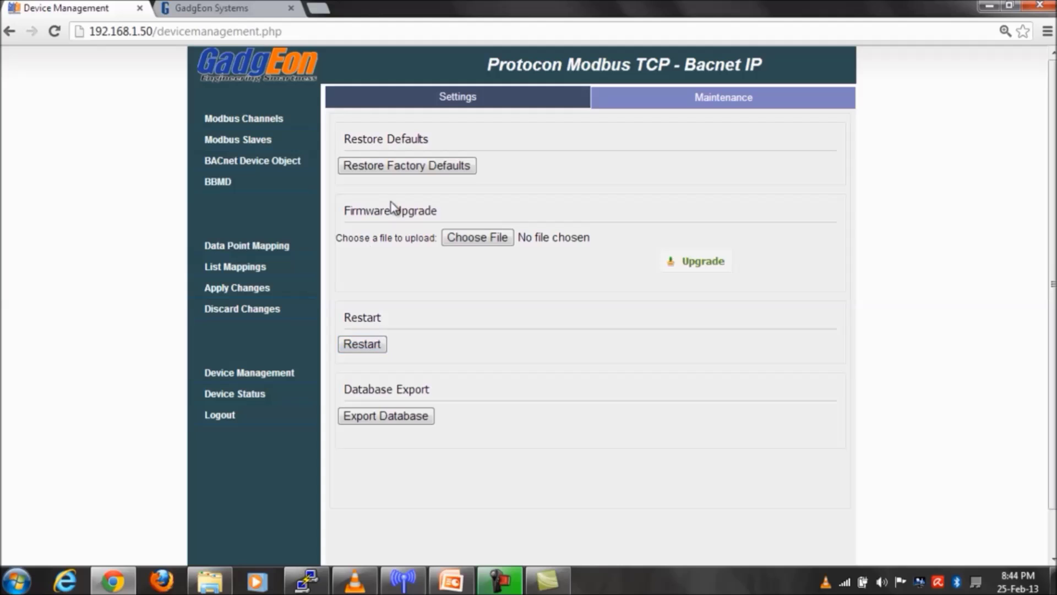
click(481, 101)
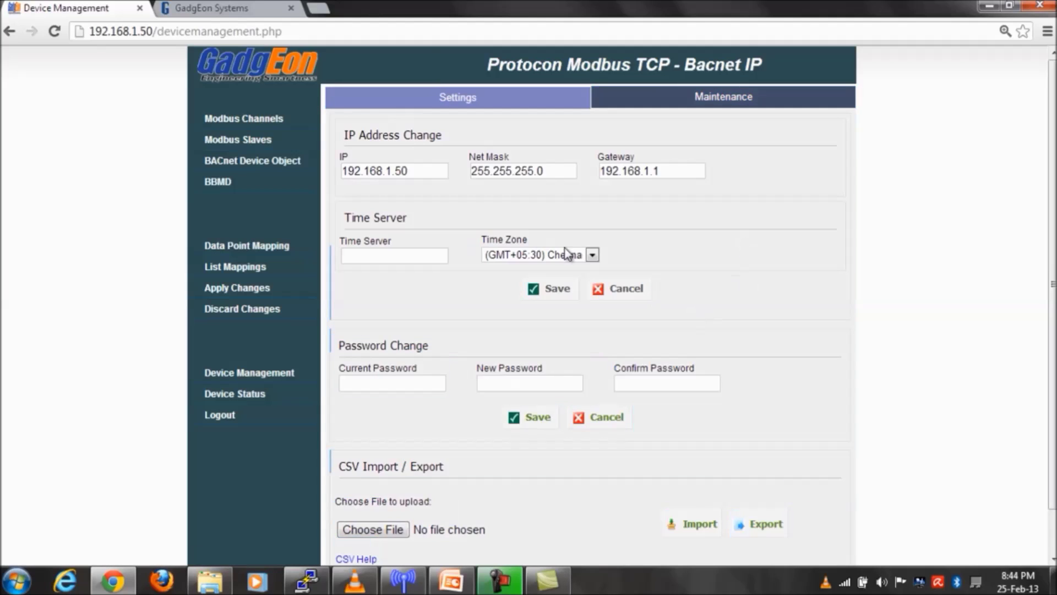
scroll(786, 352, down, 2)
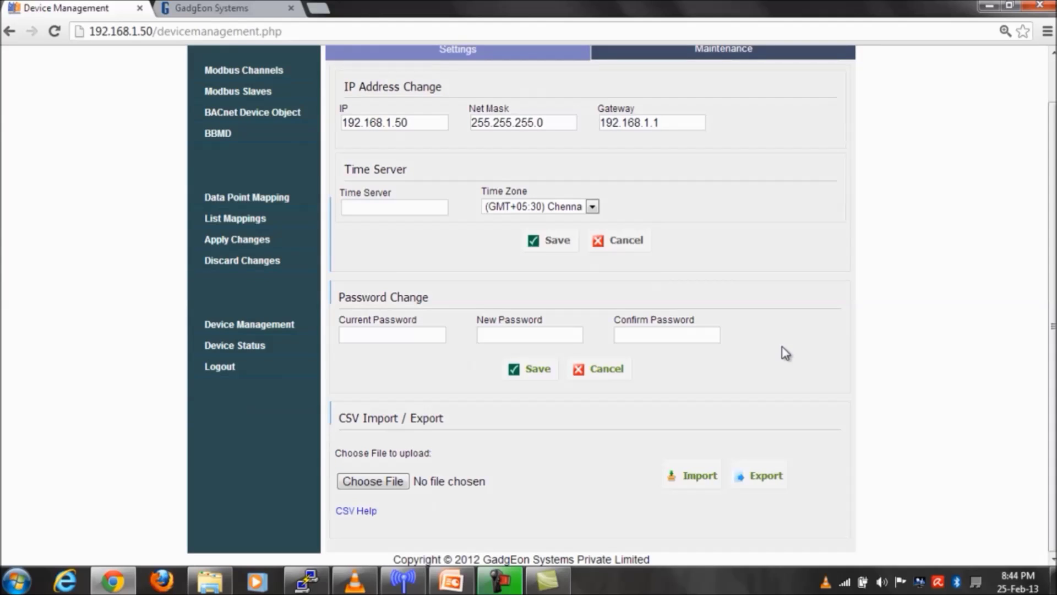
scroll(785, 352, up, 2)
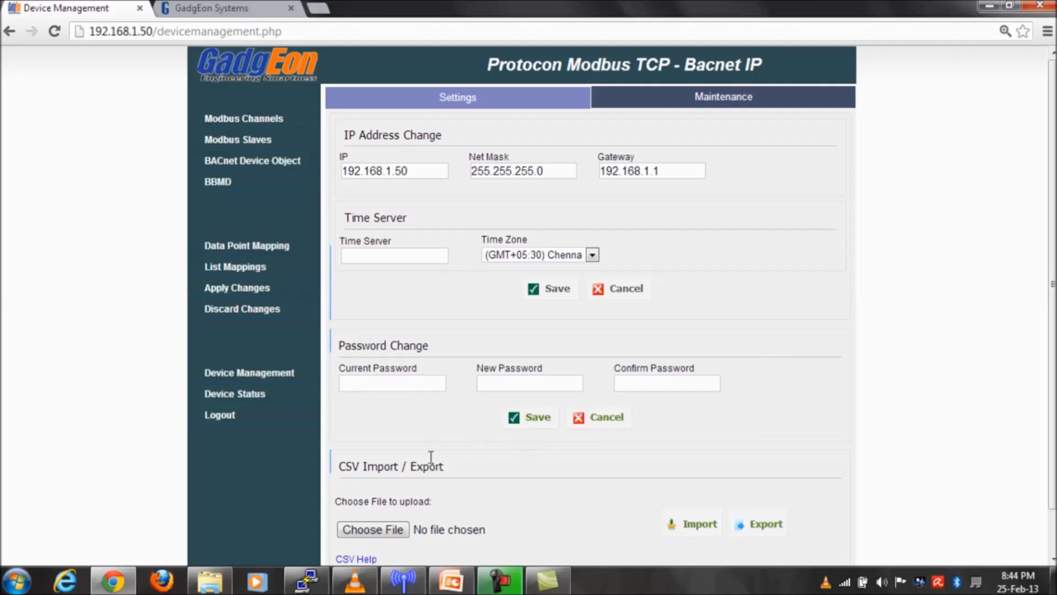
scroll(447, 504, down, 2)
triple_click(352, 455)
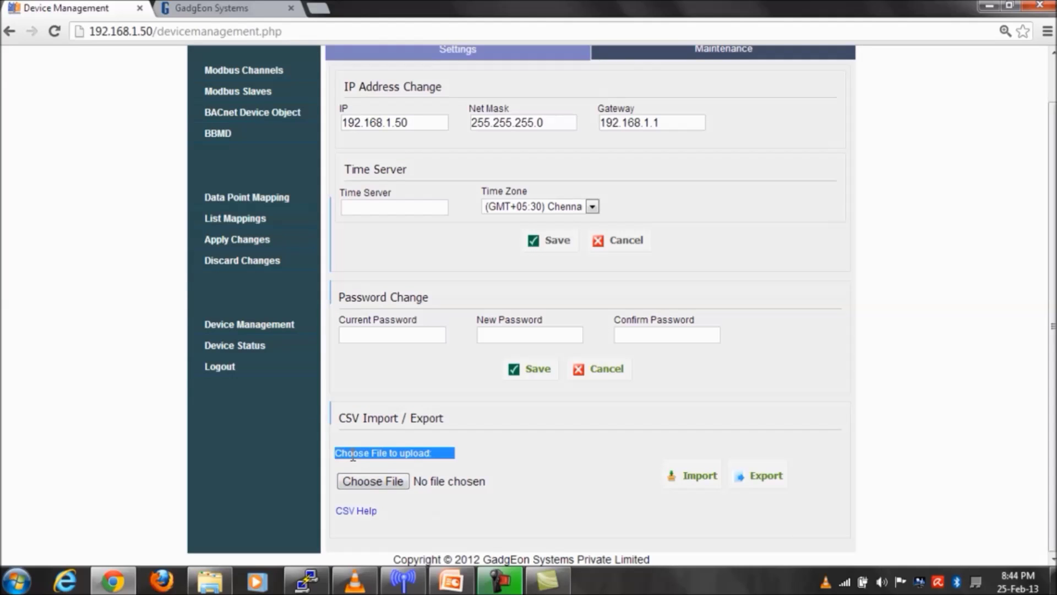
click(545, 455)
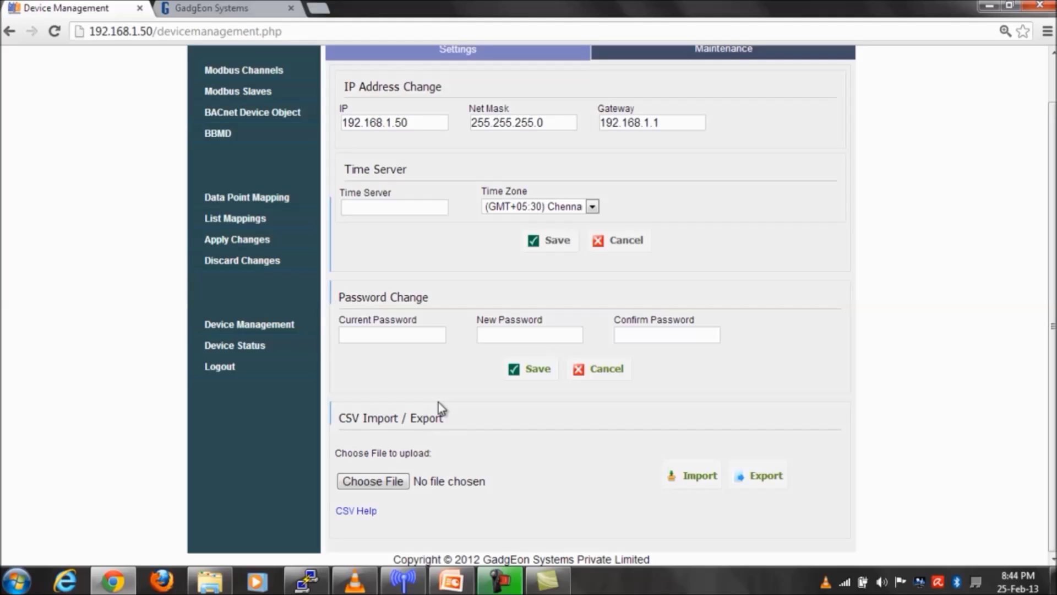
click(275, 345)
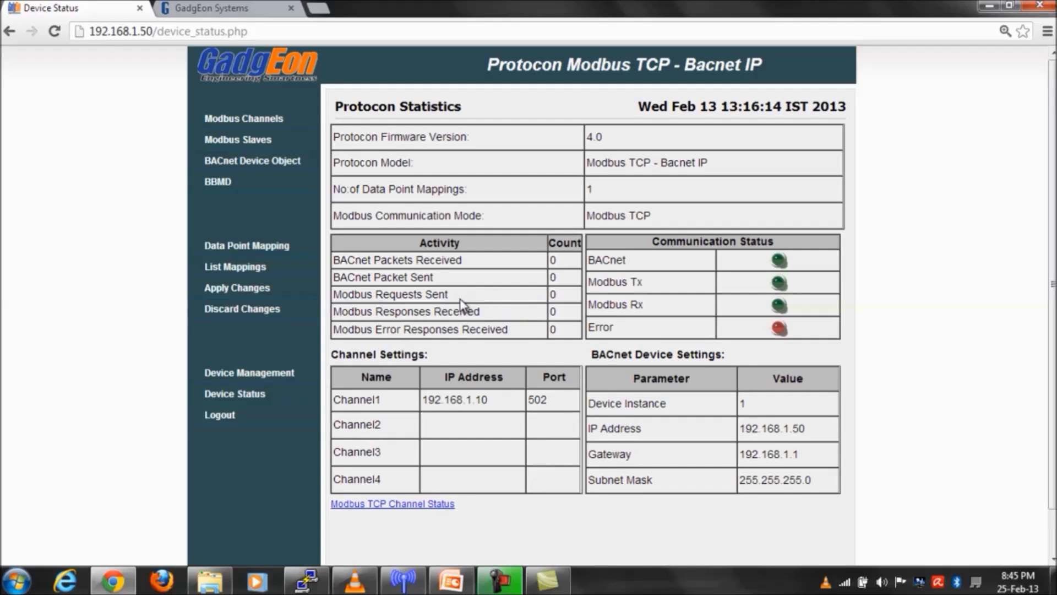
- Highlight the Modbus Requests Sent figure on the Protocon Statistics page, then move to the GadgEon Systems tab
drag(450, 295, 333, 135)
click(475, 325)
click(215, 8)
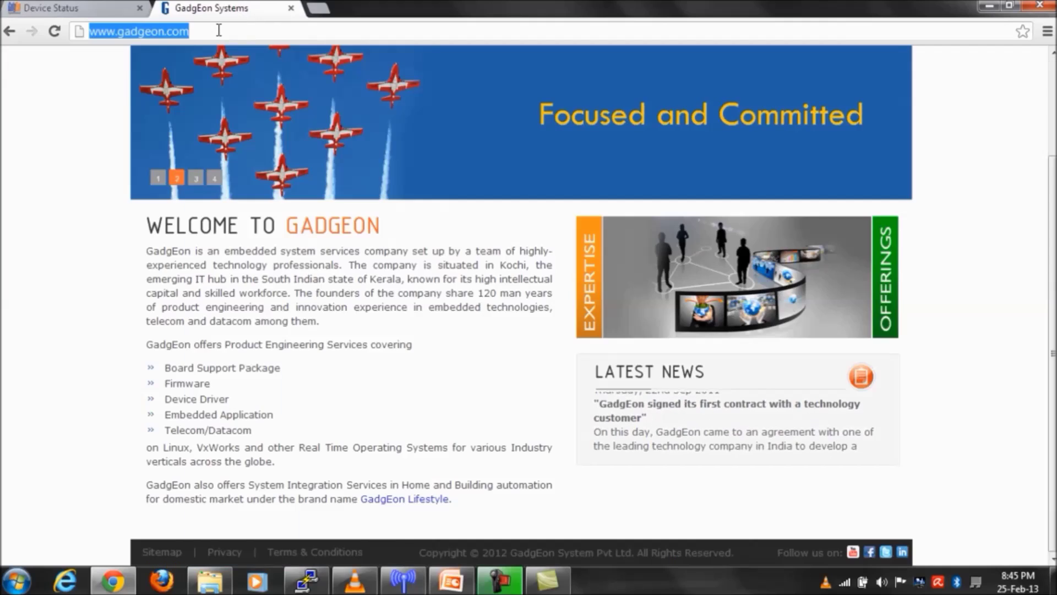
click(211, 31)
click(210, 31)
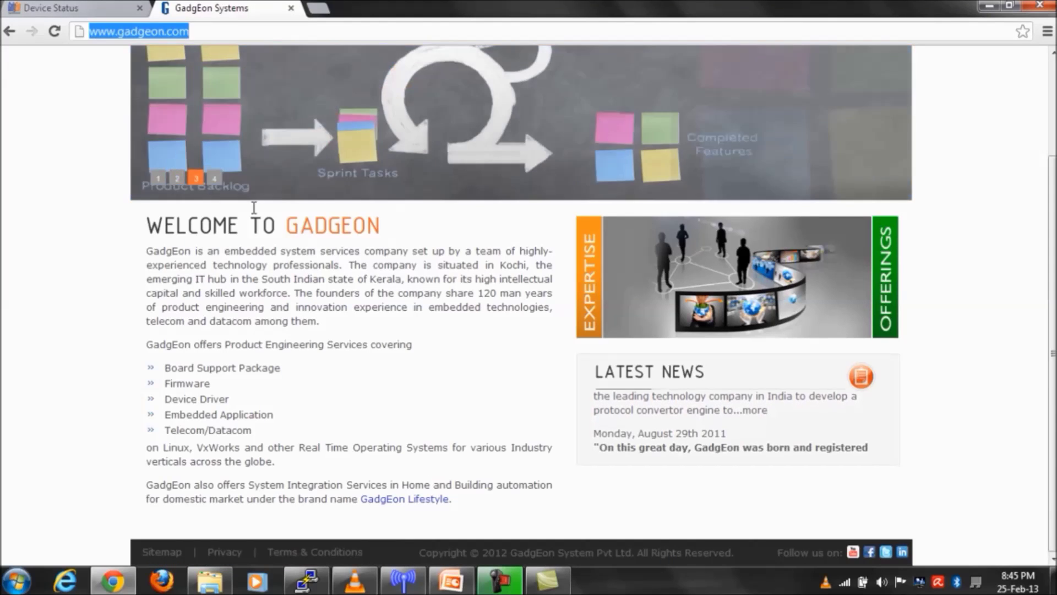
click(263, 254)
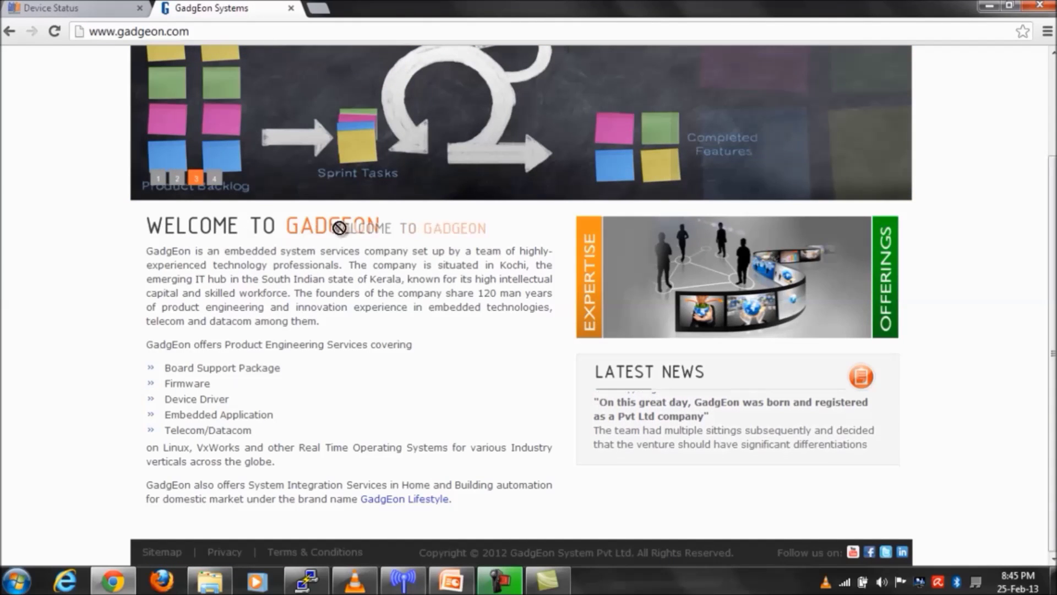
scroll(352, 257, up, 3)
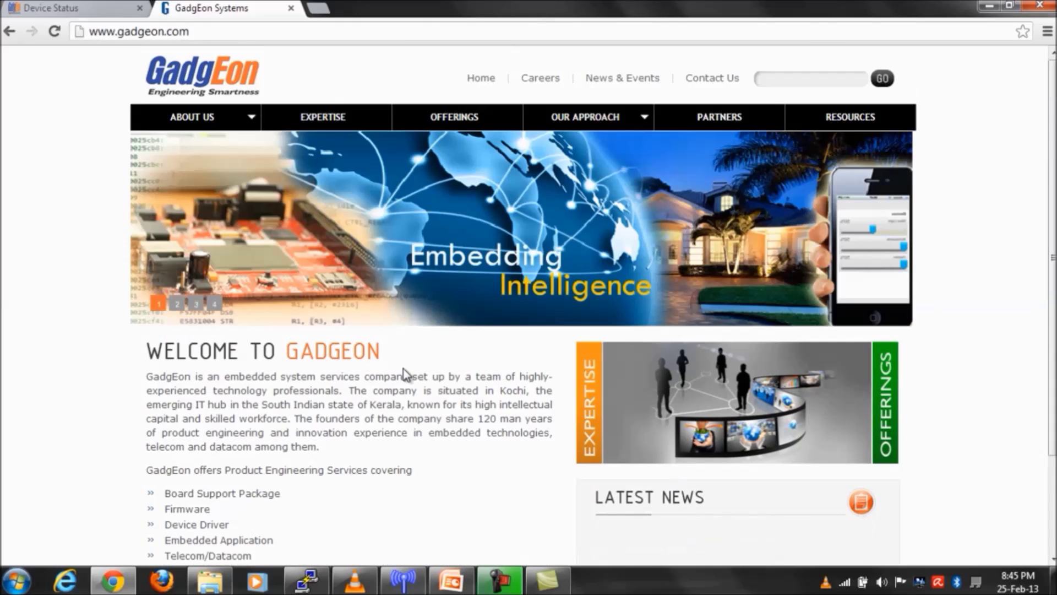